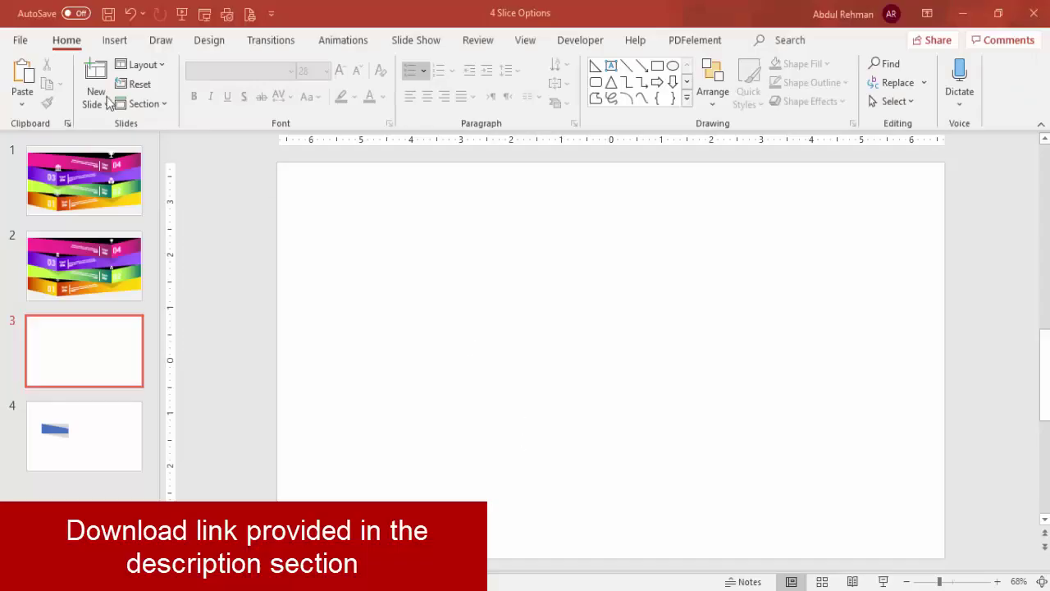
- Draw a 1.49" by 3.95" blue rectangle in the slide's lower left with no outline
click(112, 43)
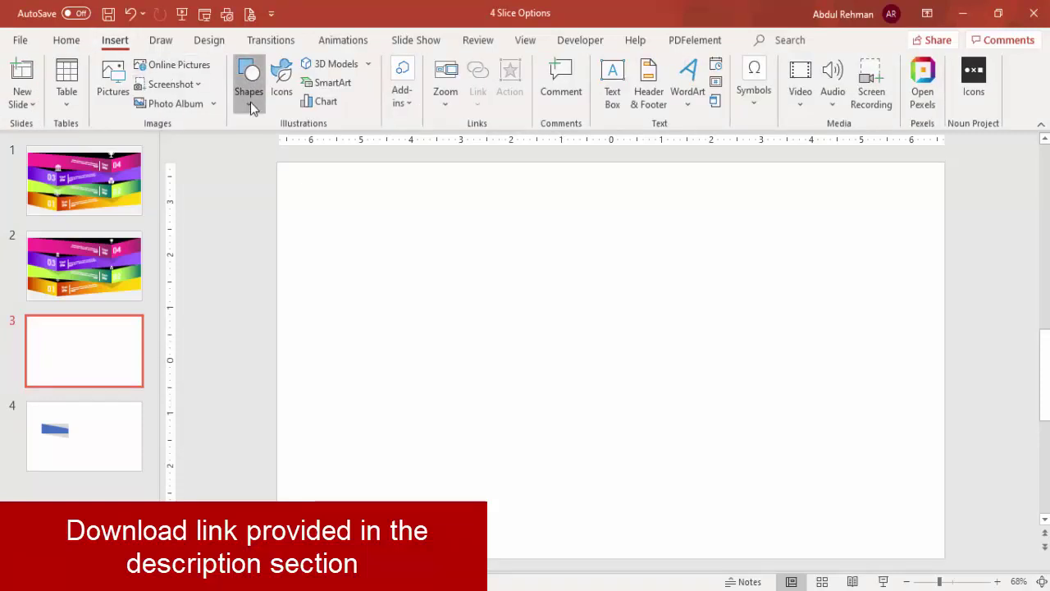
click(250, 102)
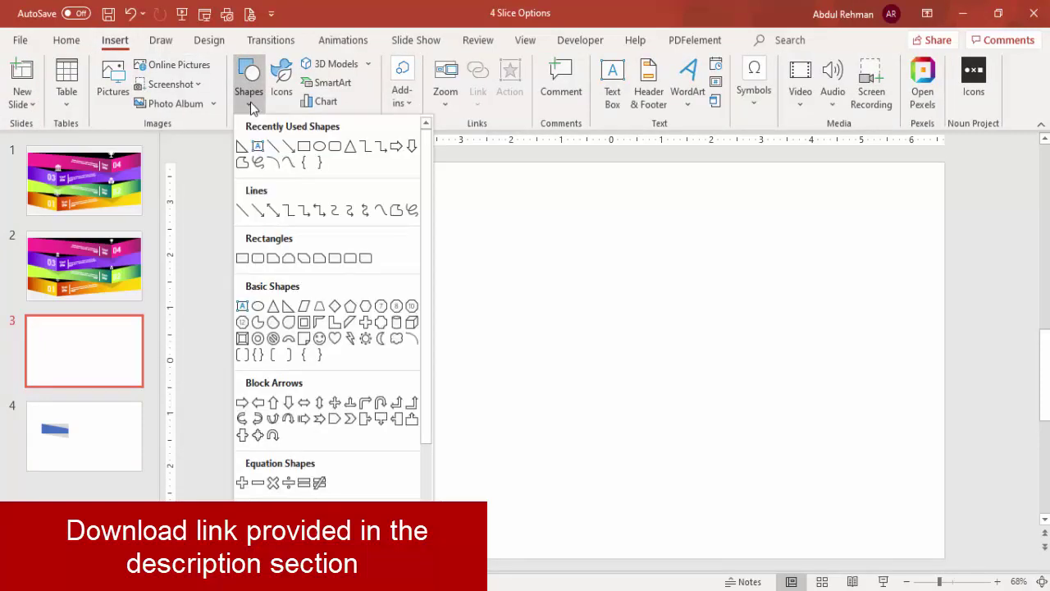
click(242, 258)
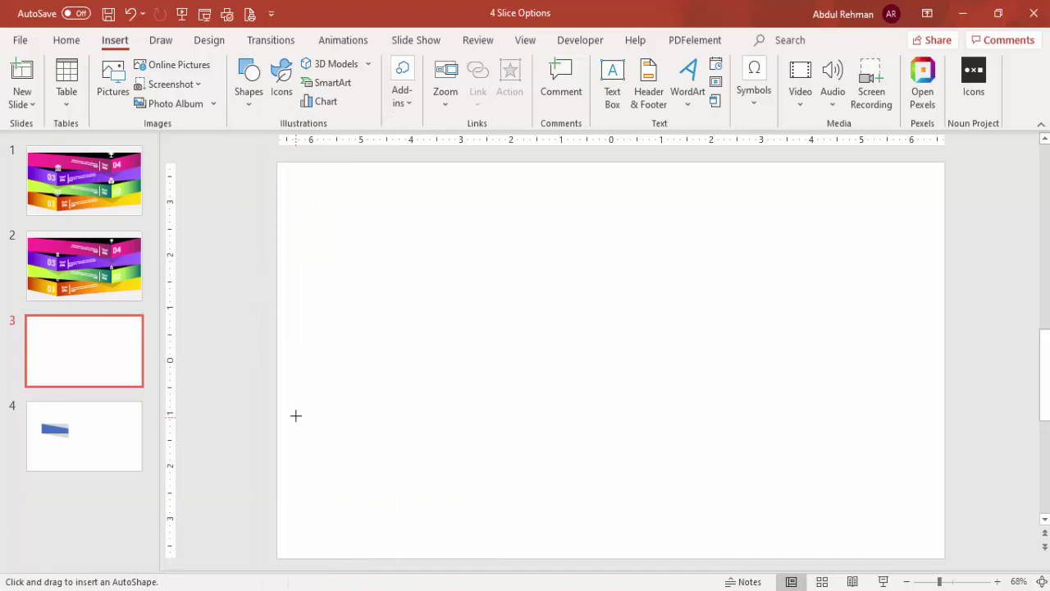
drag(349, 375, 547, 454)
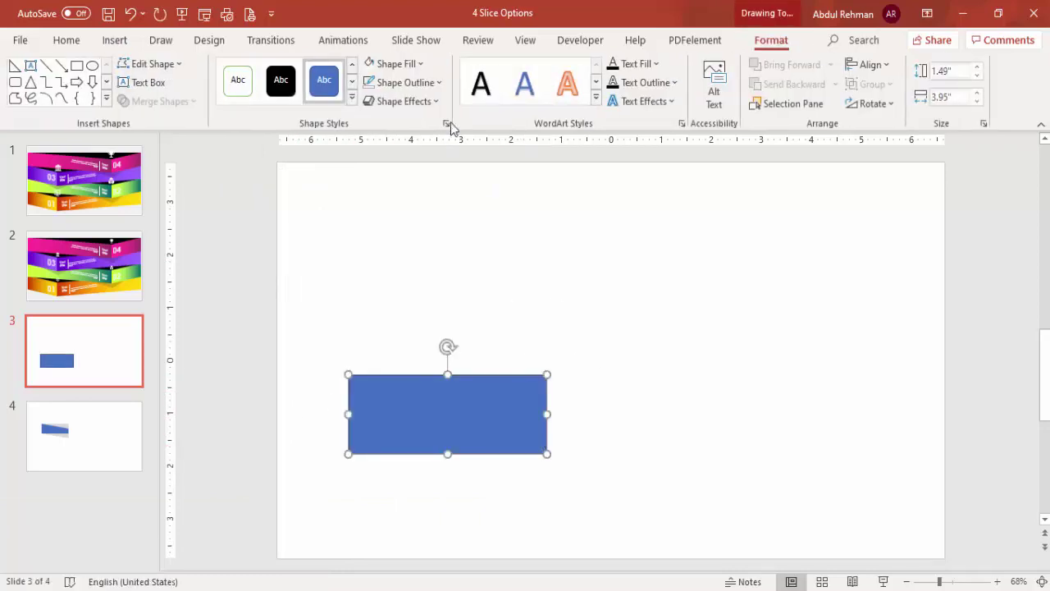
click(436, 84)
click(429, 305)
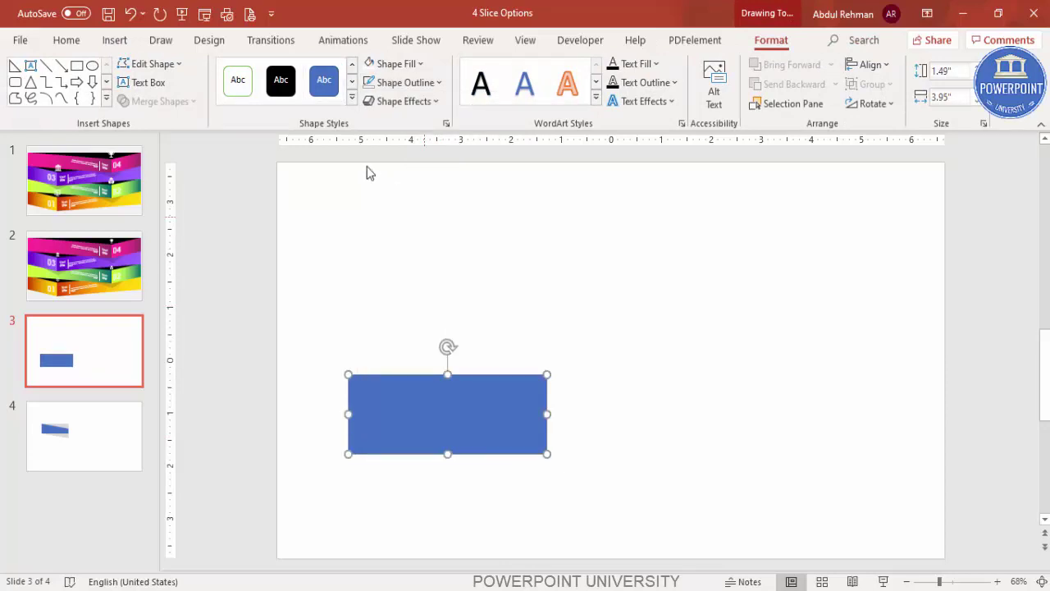
- Choose the Right Triangle shape from the Insert shapes gallery
click(115, 40)
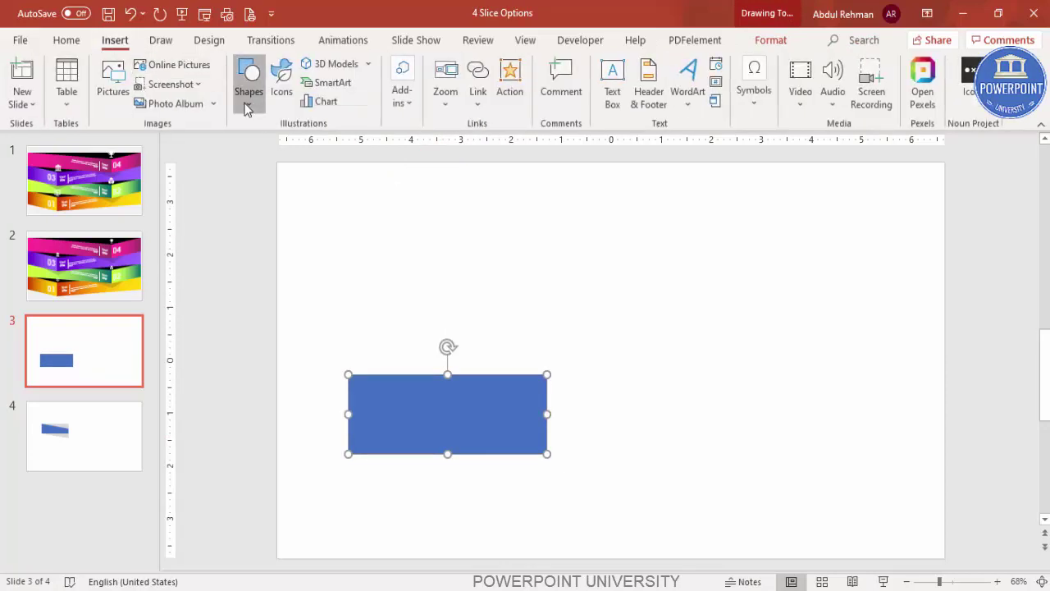
click(247, 105)
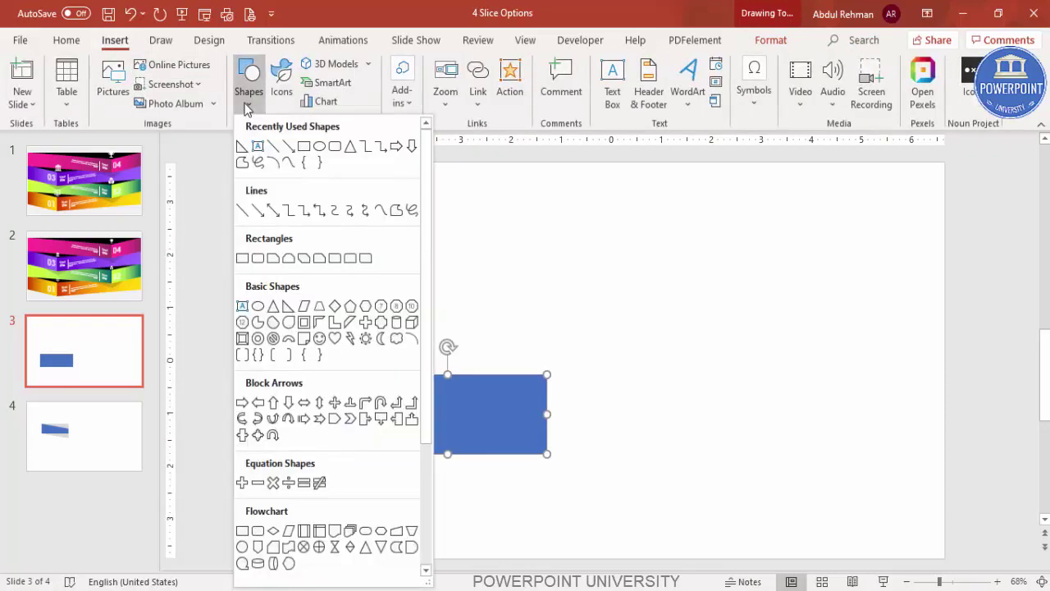
click(290, 312)
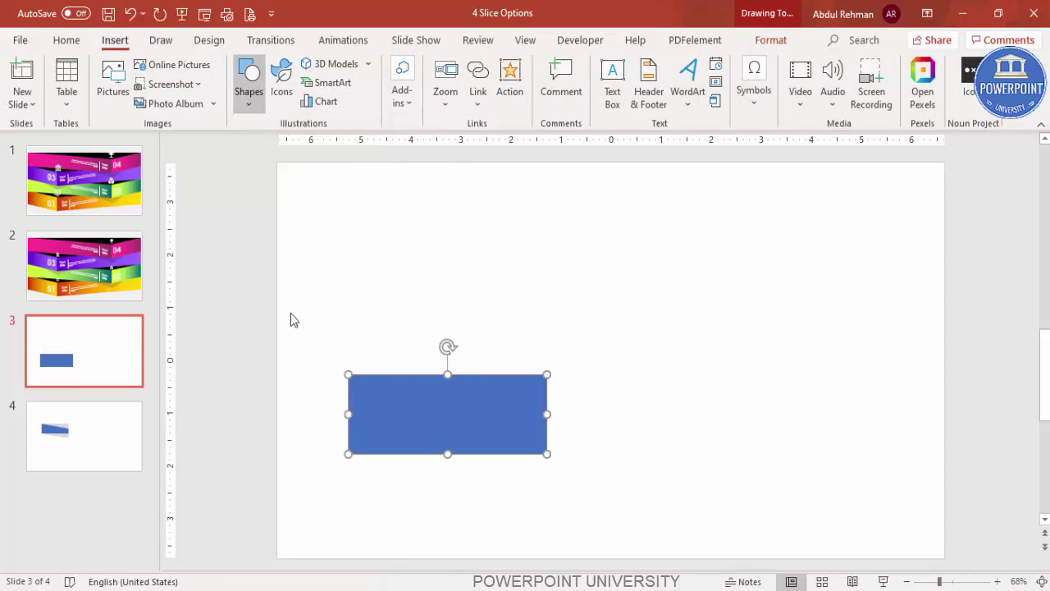
- Draw a 1.02" by 3.95" right triangle below the rectangle, with no outline and gray fill
drag(348, 454, 548, 508)
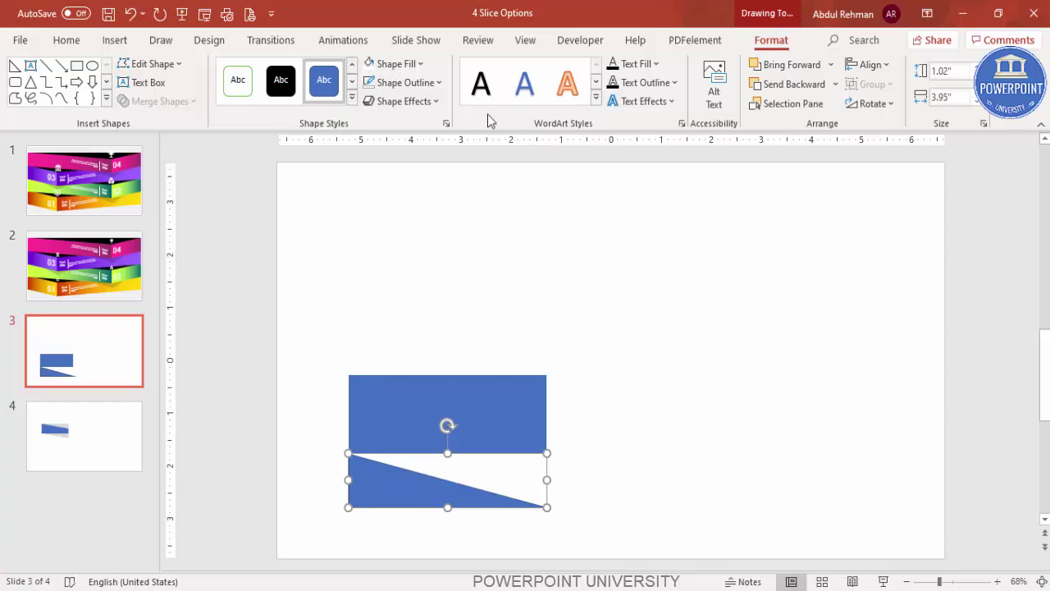
click(403, 65)
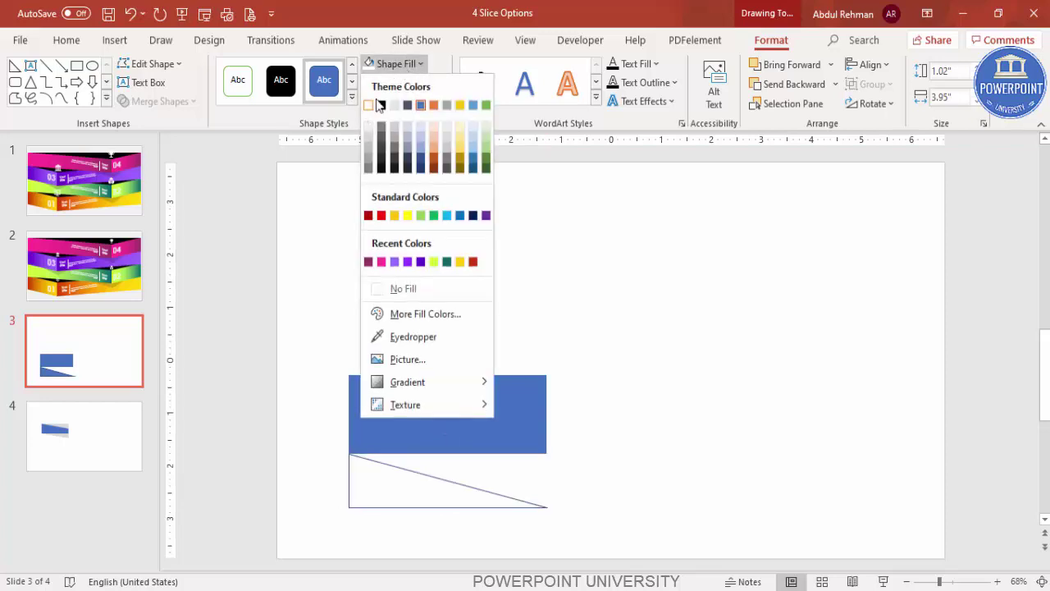
key(Escape)
click(427, 84)
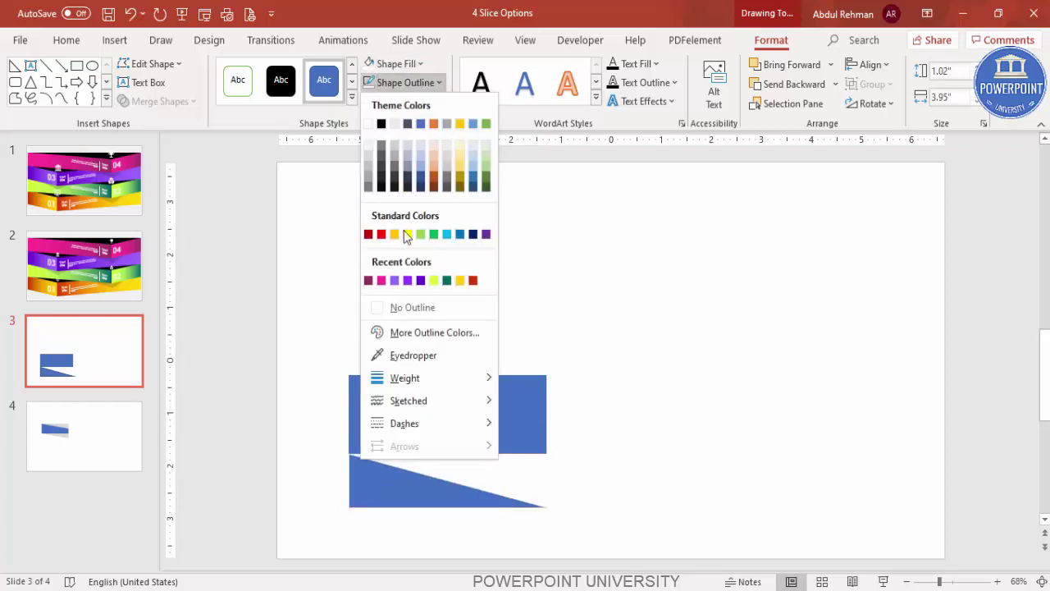
click(414, 307)
click(410, 69)
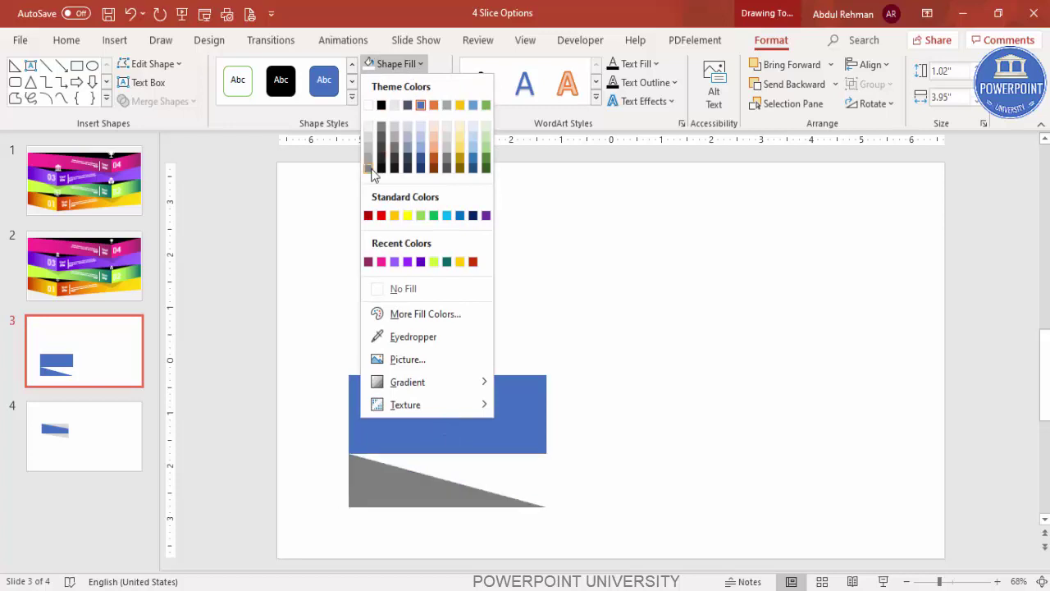
click(370, 169)
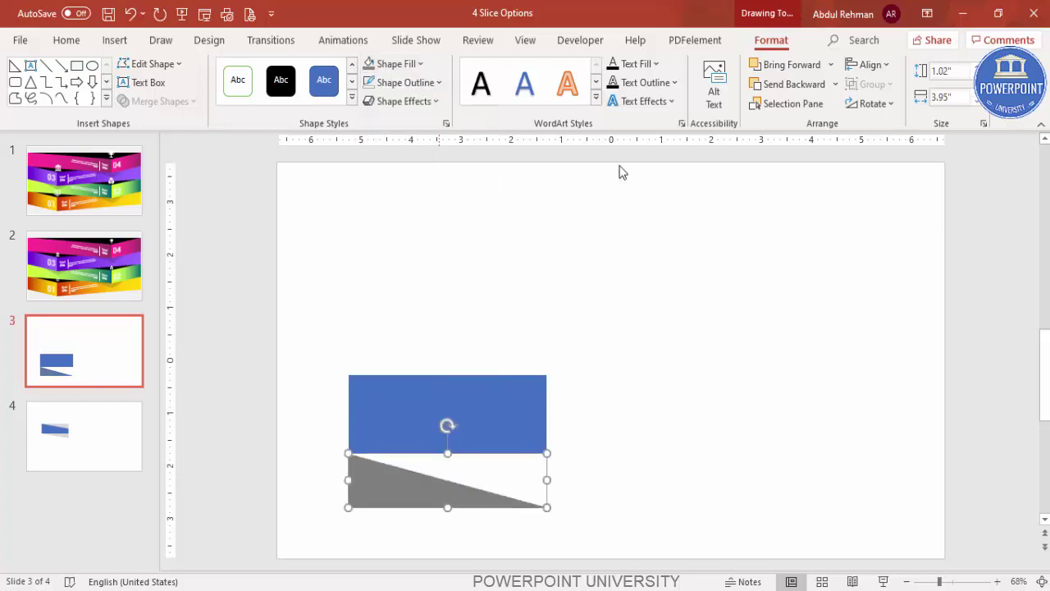
- Flip the gray triangle vertically and horizontally so it hangs beneath the rectangle
click(871, 105)
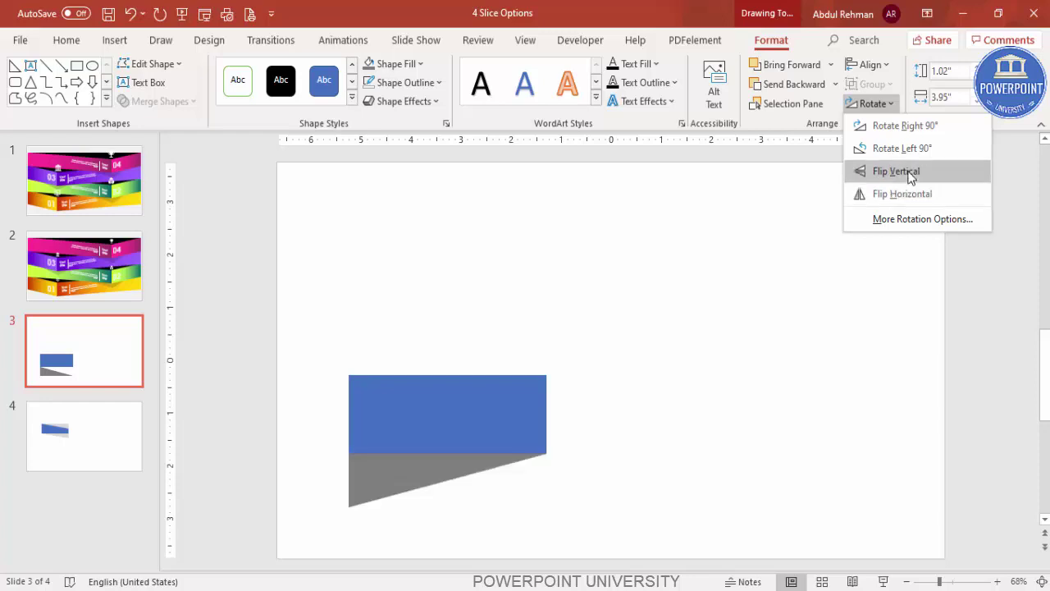
click(911, 173)
click(871, 104)
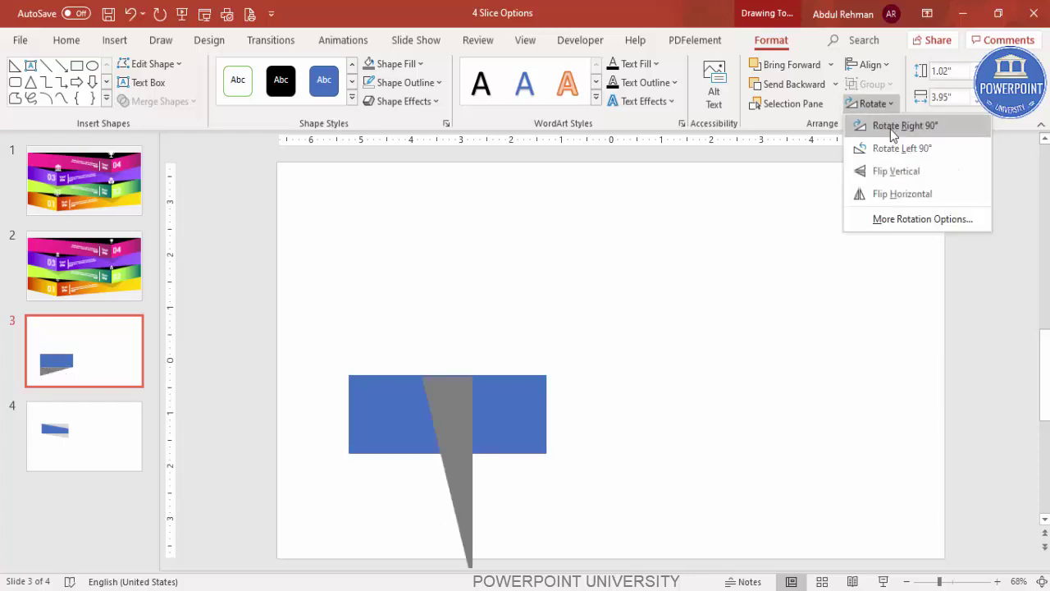
click(912, 202)
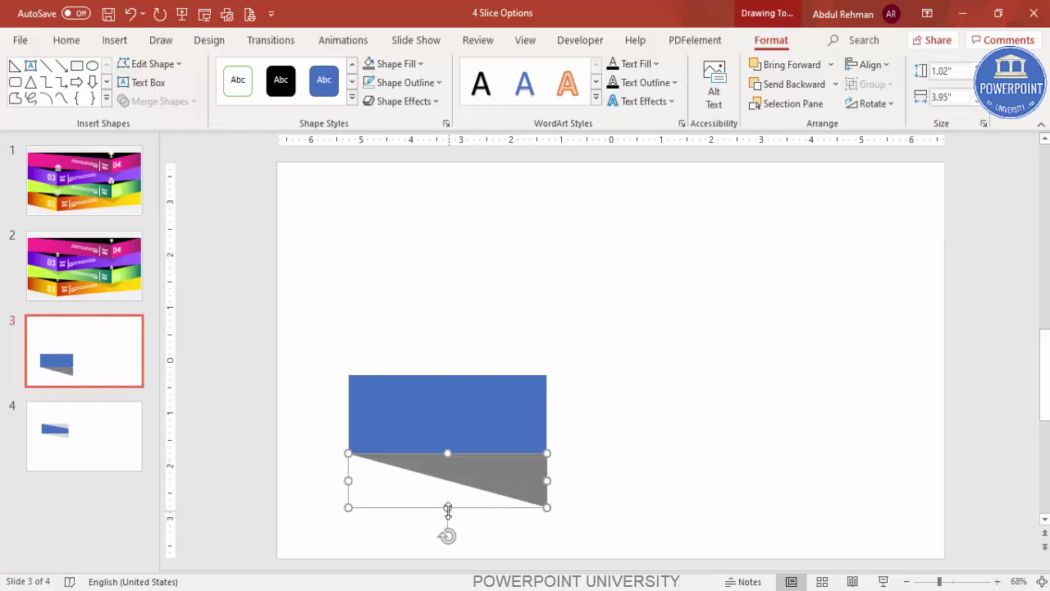
- Shorten the gray triangle to 0.79" tall to fit the rectangle
drag(447, 508, 490, 396)
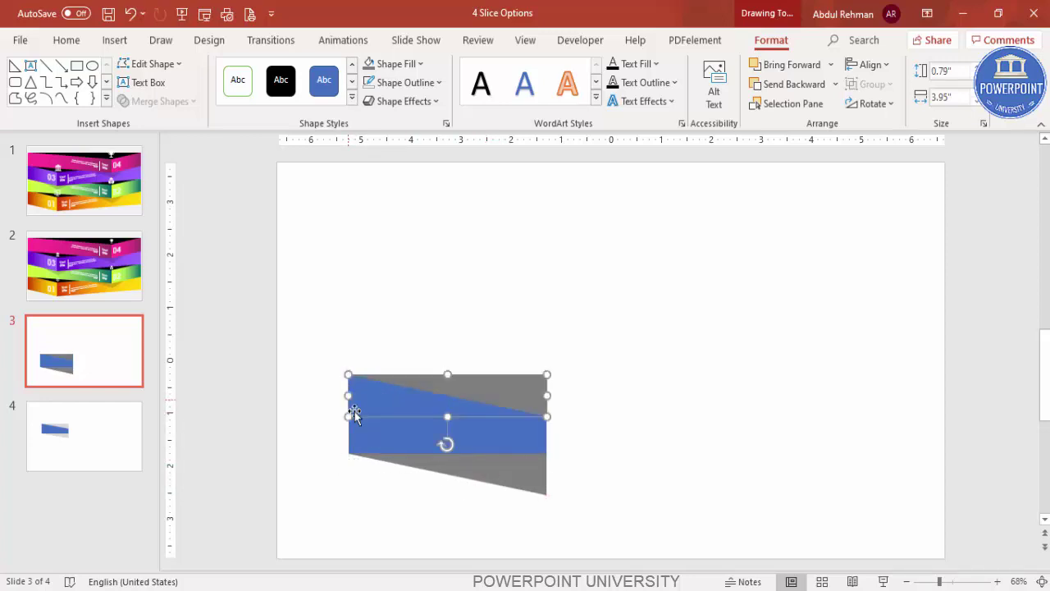
click(431, 464)
click(349, 468)
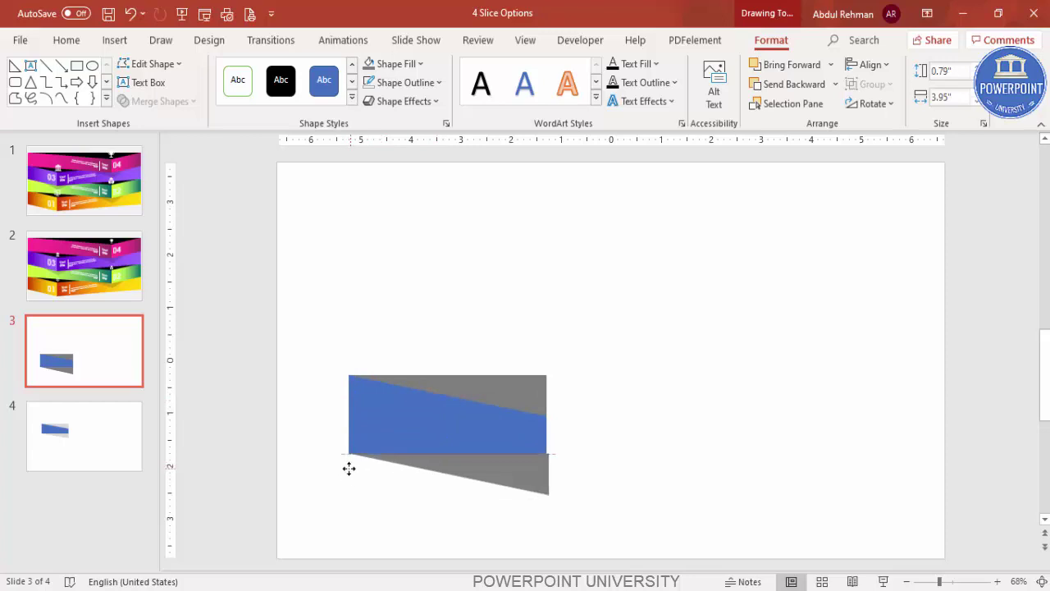
click(355, 490)
drag(348, 473, 348, 473)
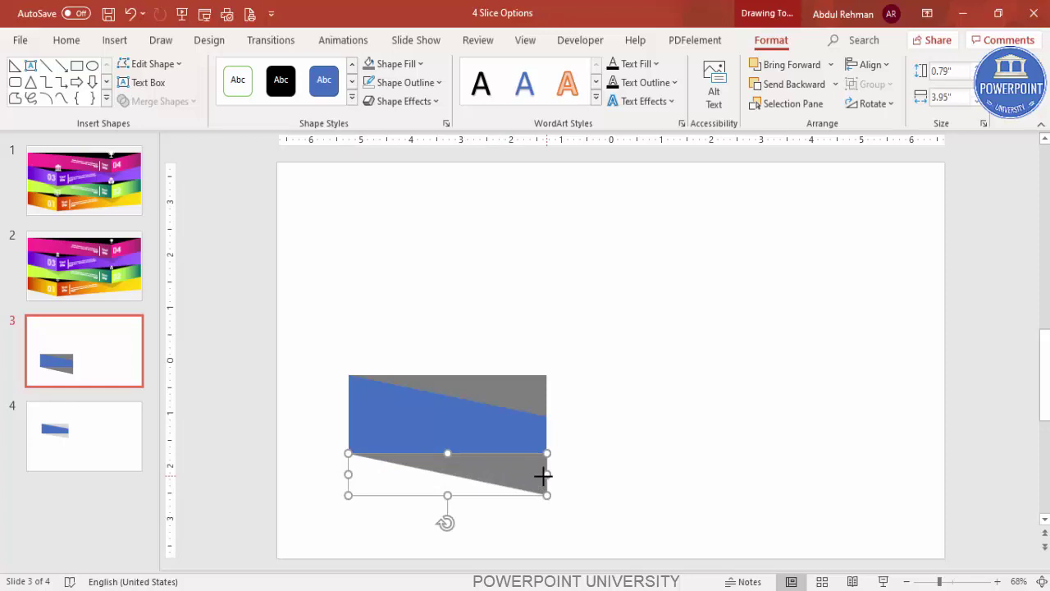
- Position the triangle across the rectangle's top and select it together with the rectangle
drag(543, 475, 568, 476)
click(600, 467)
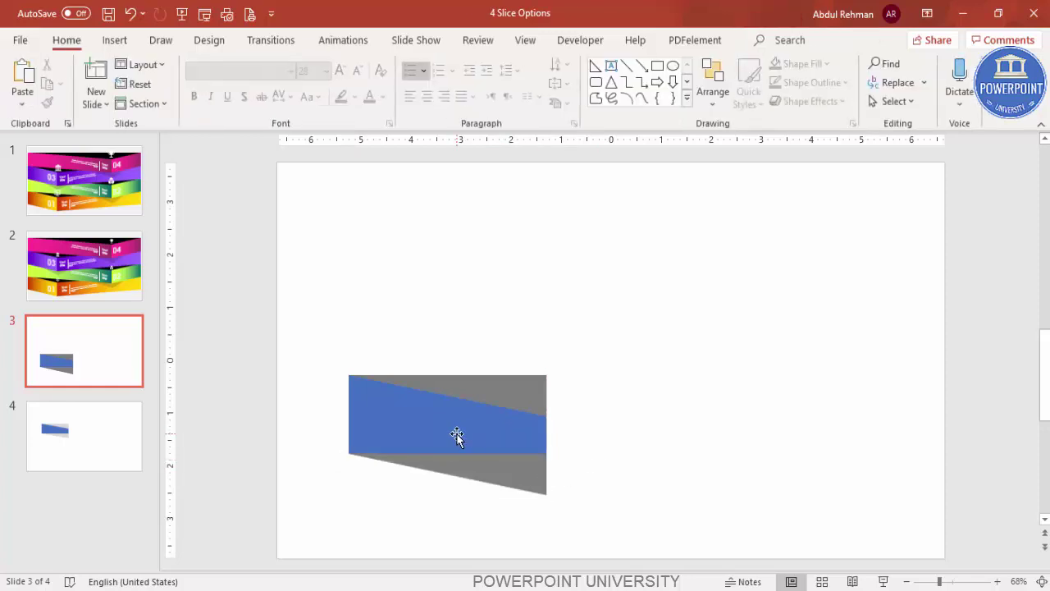
click(414, 415)
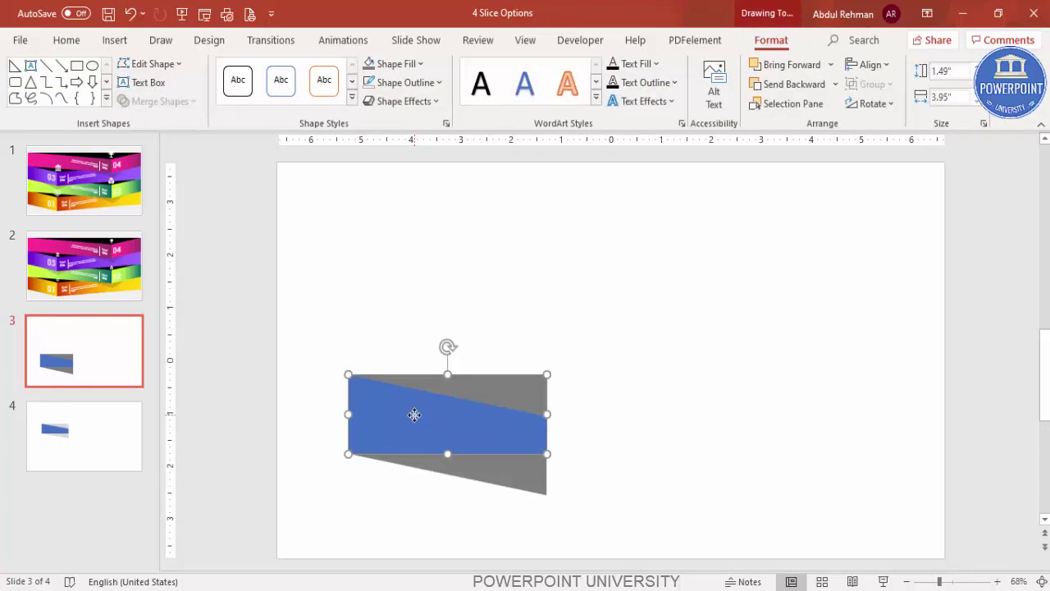
shift+click(524, 478)
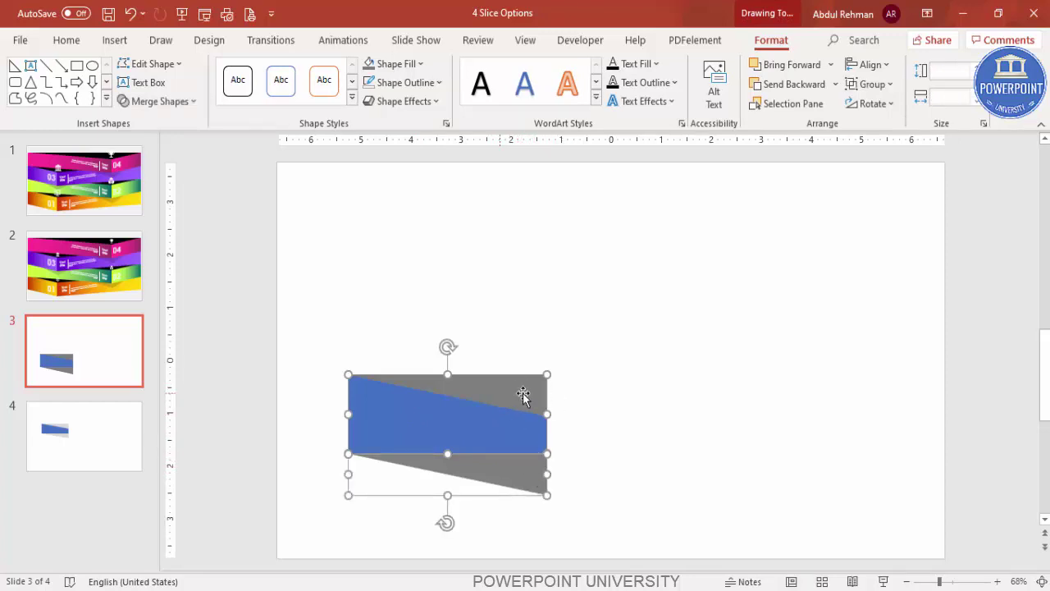
- Subtract the triangles to leave a 2.28" by 3.95" slanted blue band, moved to the left edge
click(172, 107)
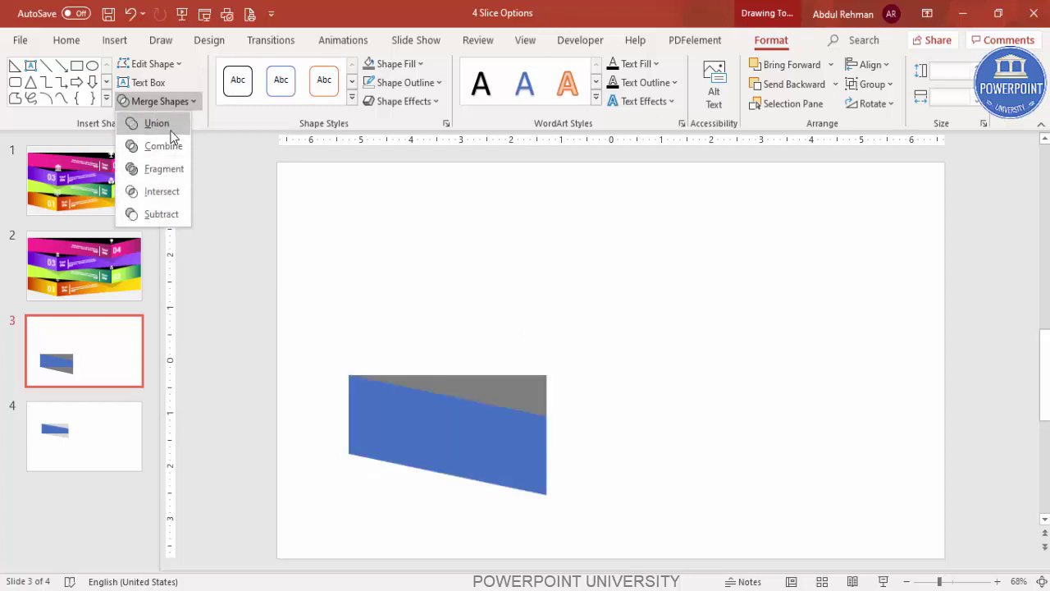
click(157, 124)
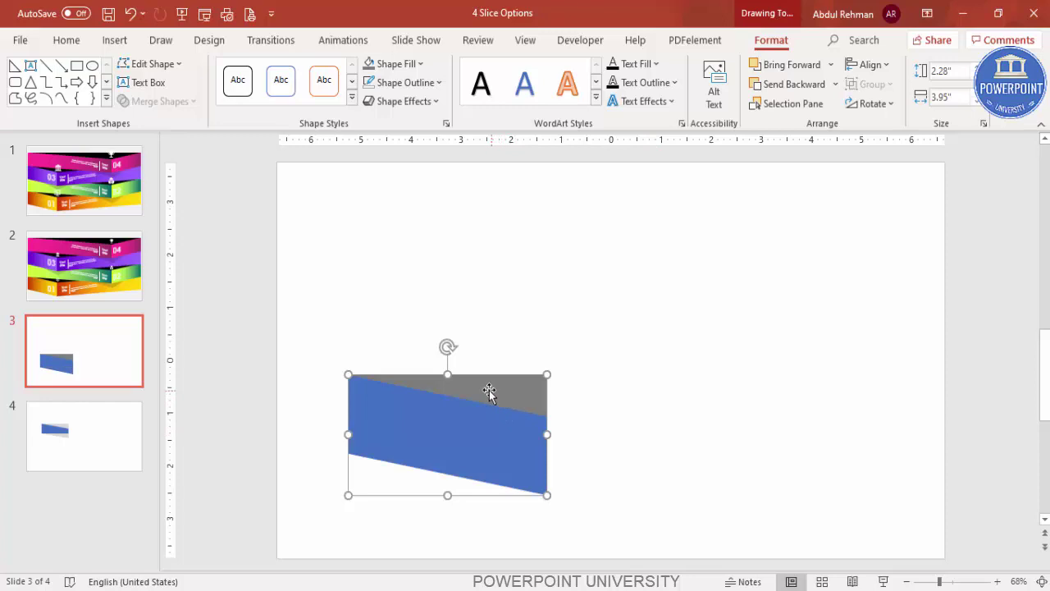
key(ctrl+z)
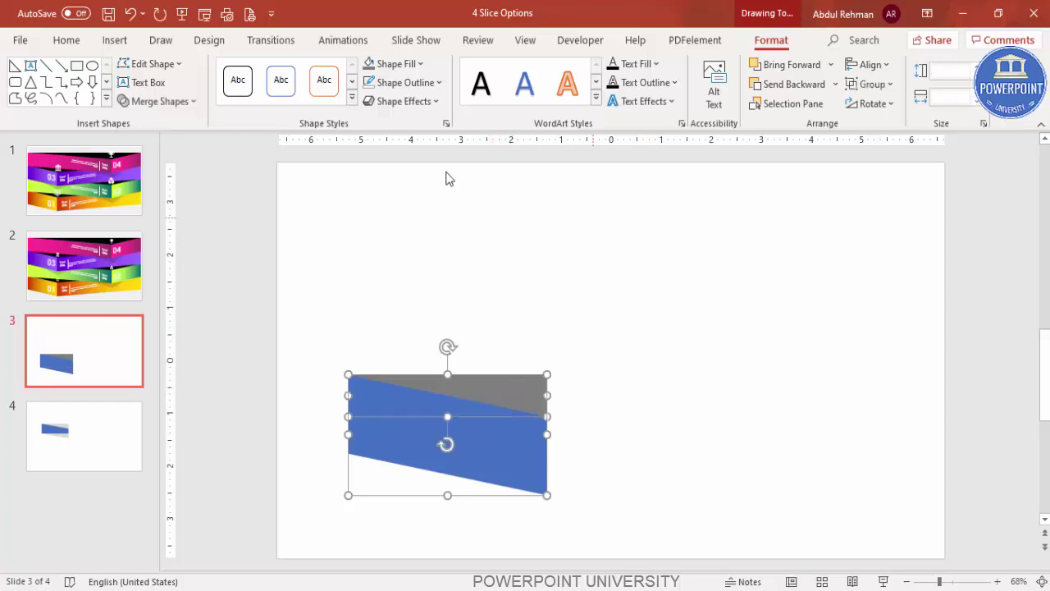
click(174, 99)
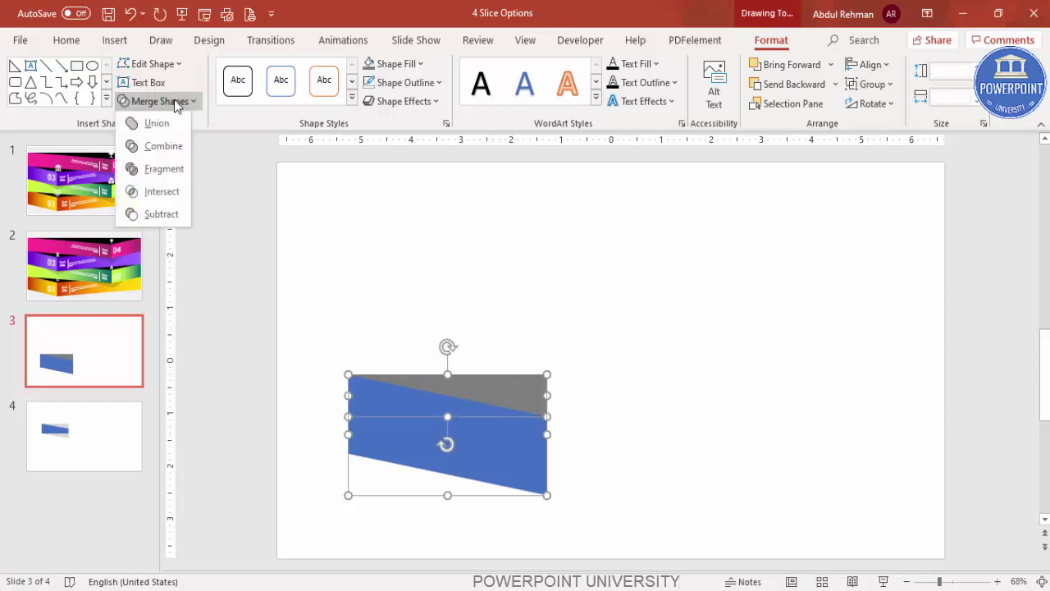
click(161, 215)
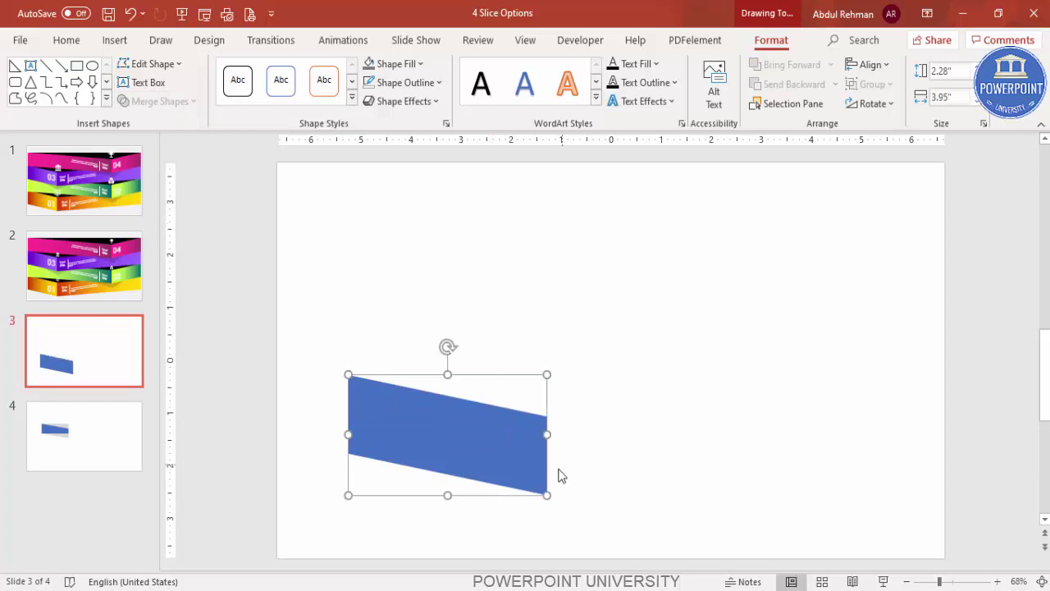
drag(501, 443, 435, 477)
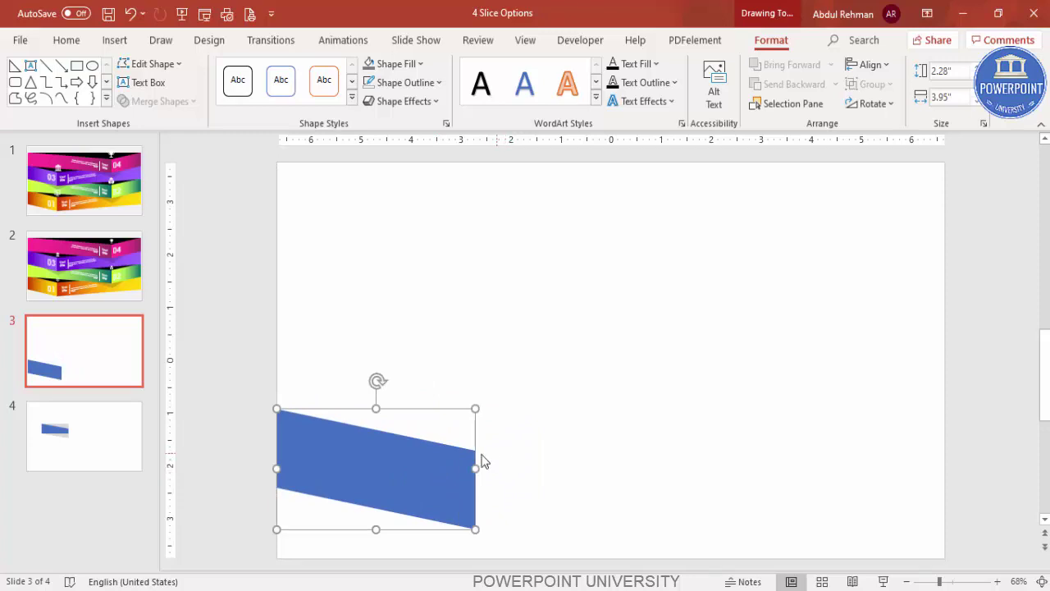
- Duplicate the band, fill the copy grey, flip it horizontally, and snap it against the blue band
drag(427, 477, 649, 439)
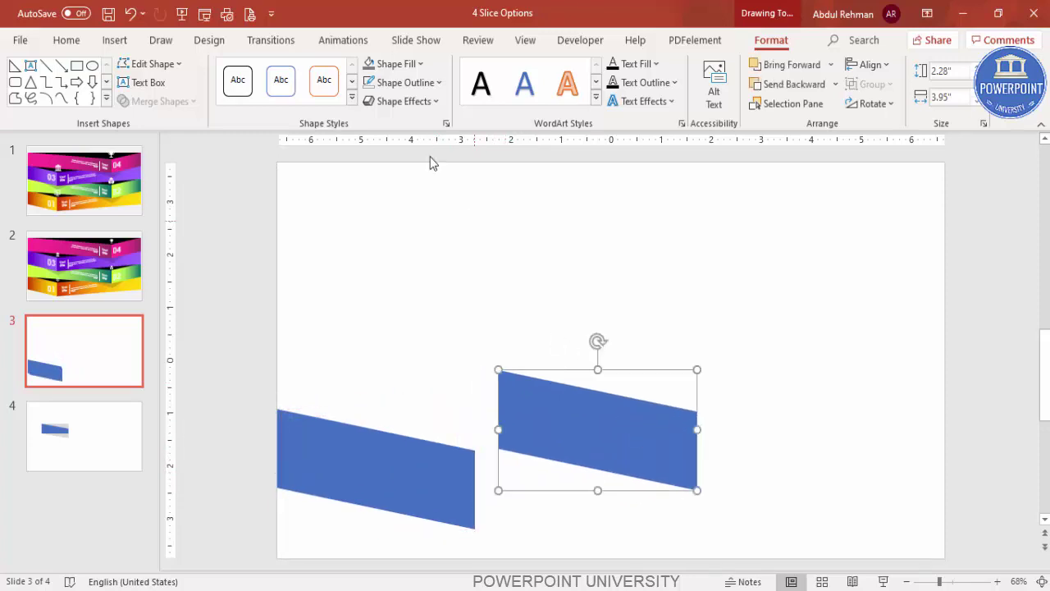
click(368, 65)
click(874, 104)
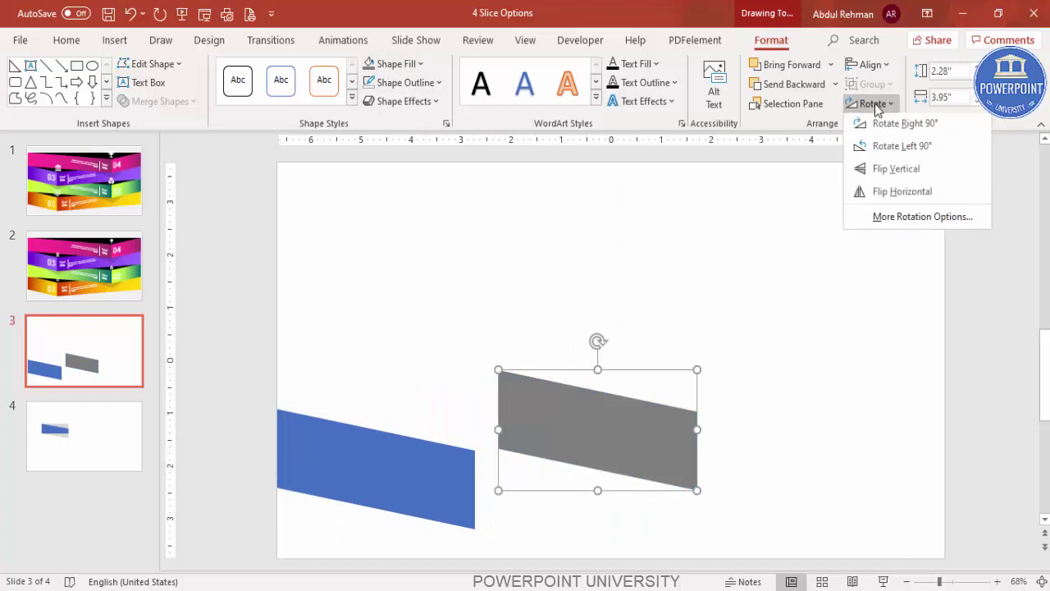
click(900, 197)
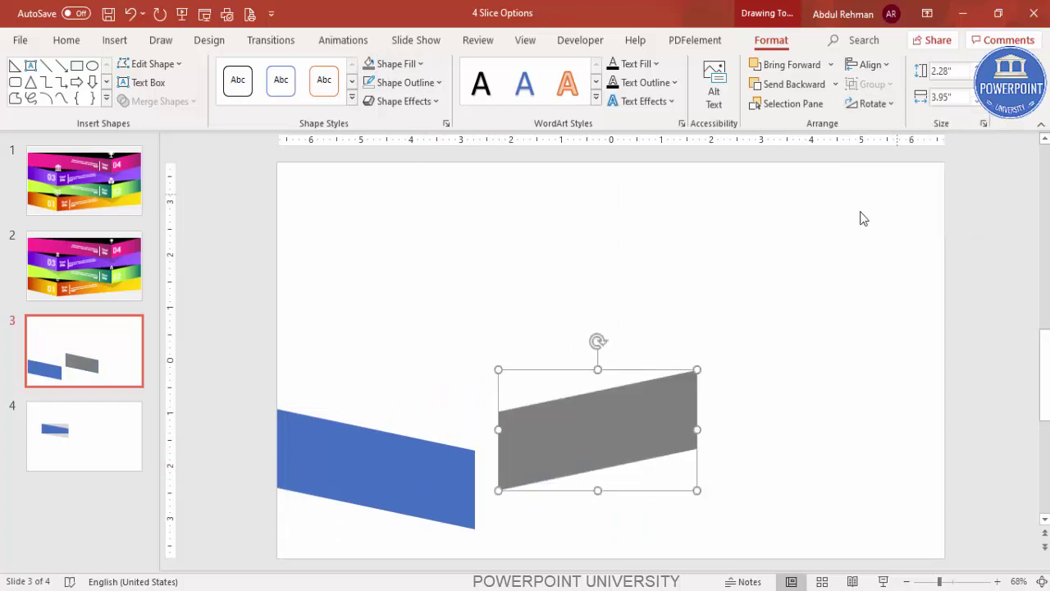
drag(593, 421, 570, 452)
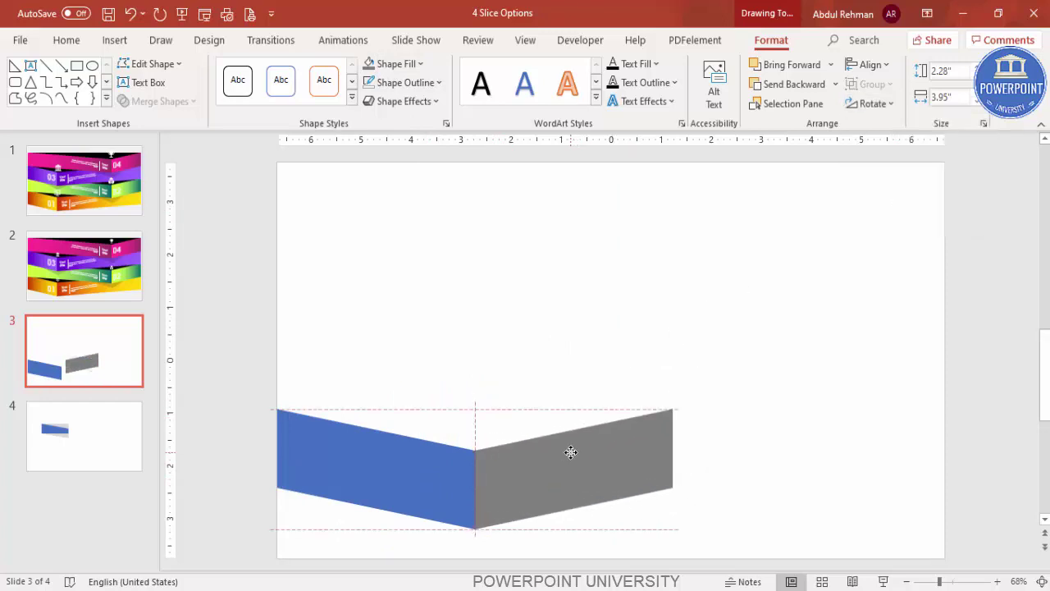
- Widen the grey band to 4.83" so it reaches the slide's right edge
click(694, 464)
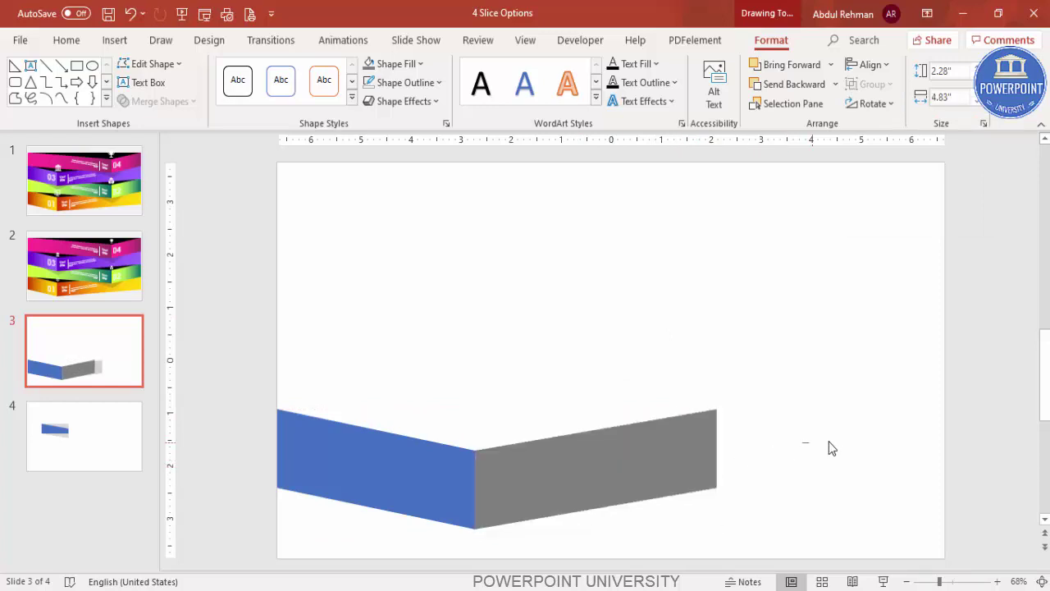
click(673, 455)
drag(676, 468, 944, 434)
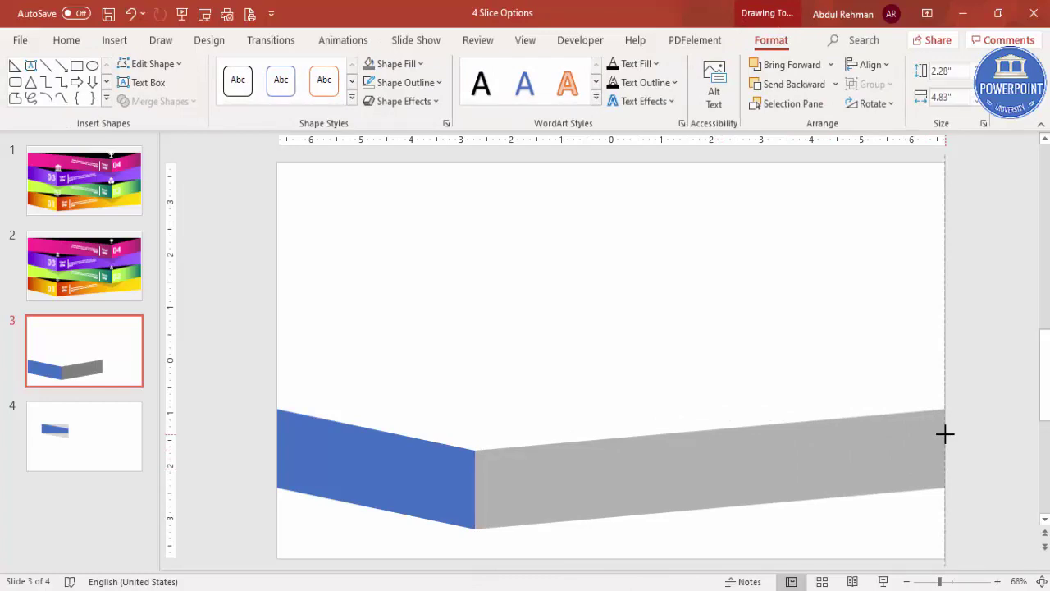
drag(944, 433, 944, 433)
click(463, 359)
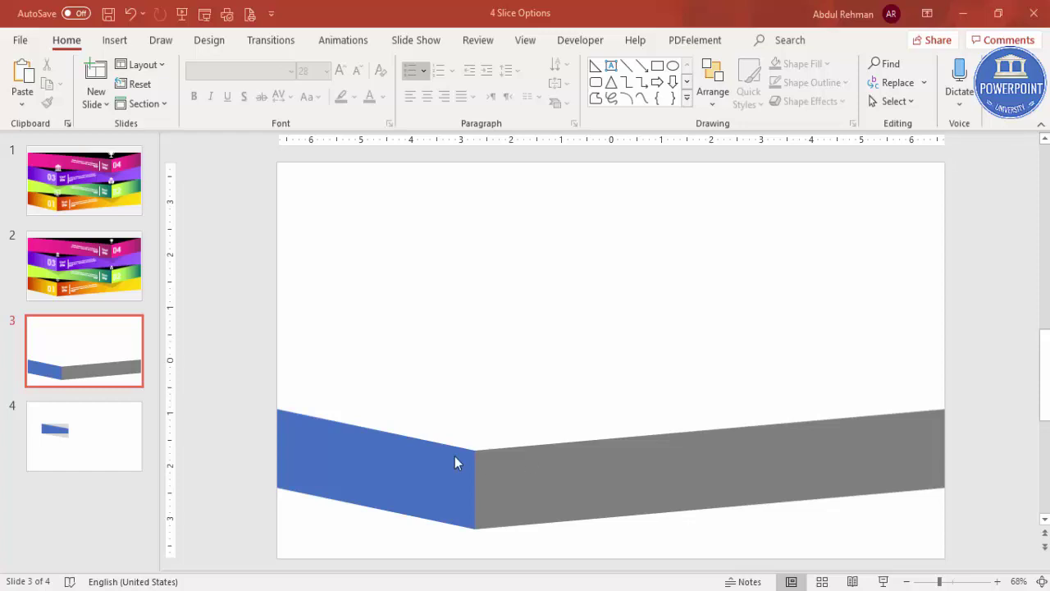
- Give the blue band a gradient fill with a red first stop via Format Shape
click(402, 450)
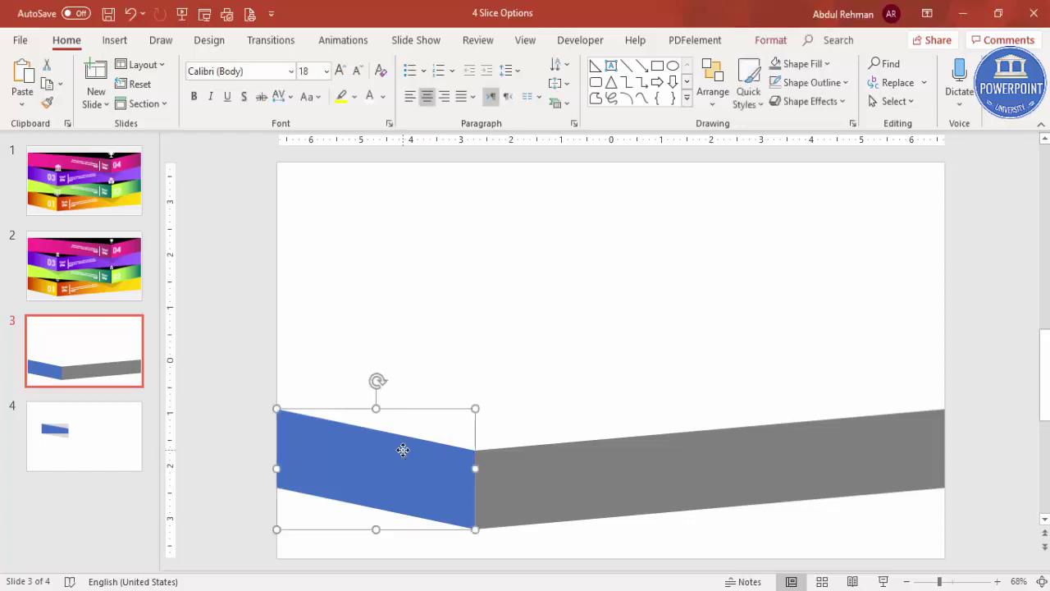
right_click(403, 449)
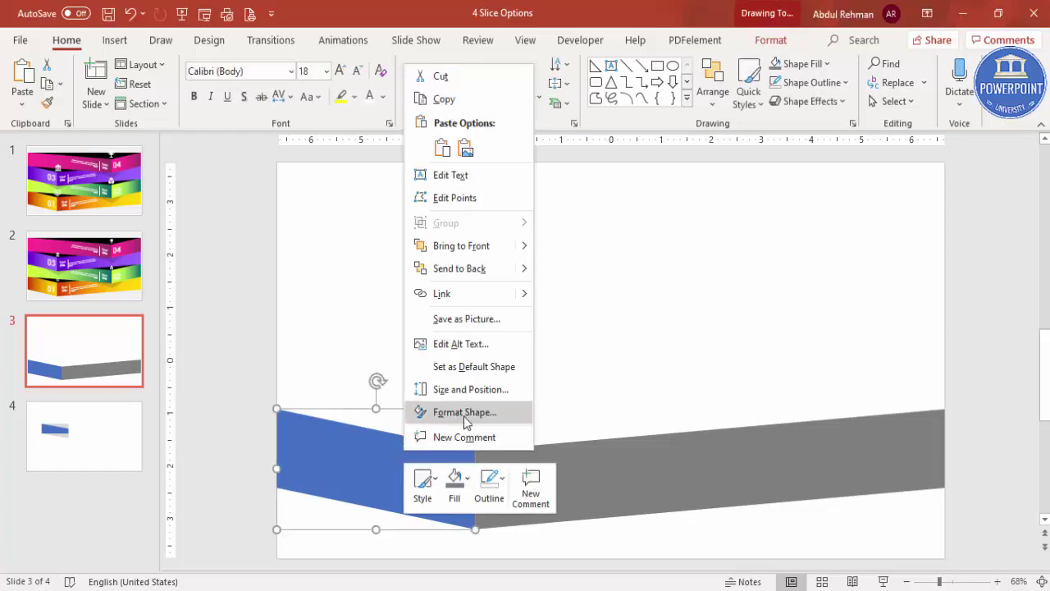
click(463, 412)
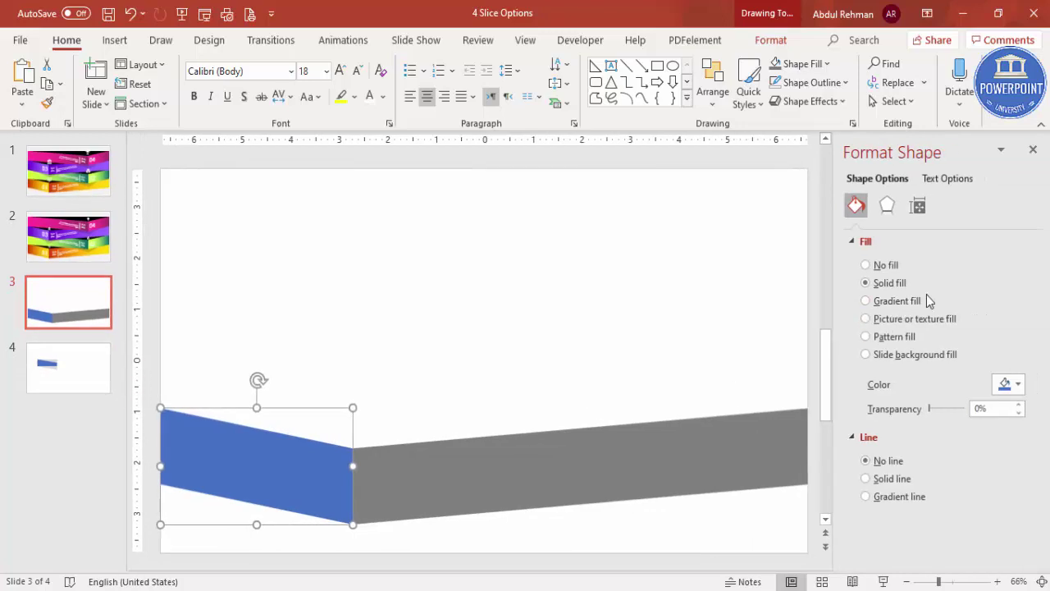
click(866, 301)
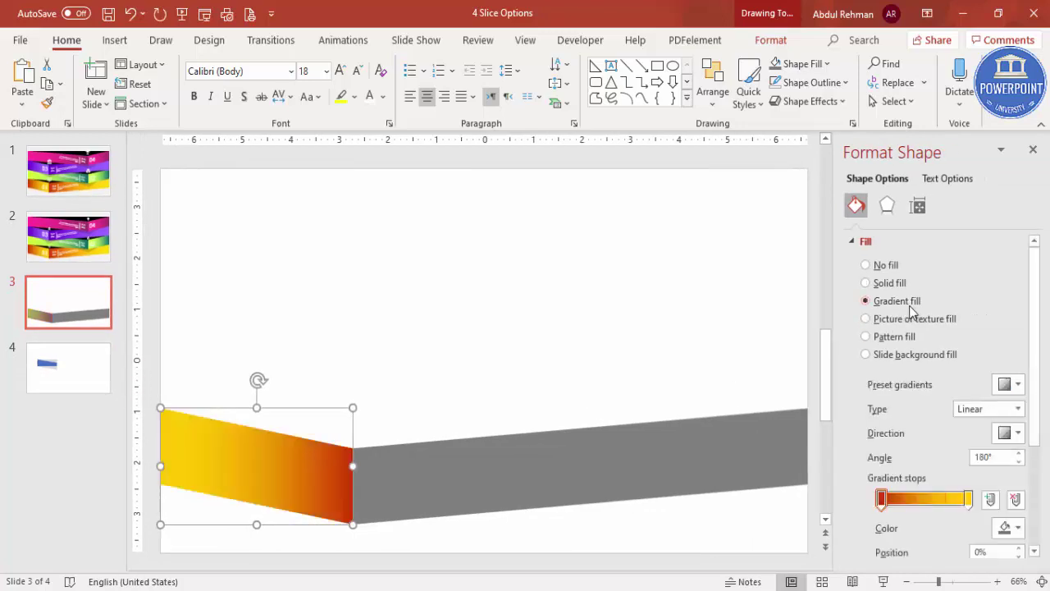
click(881, 500)
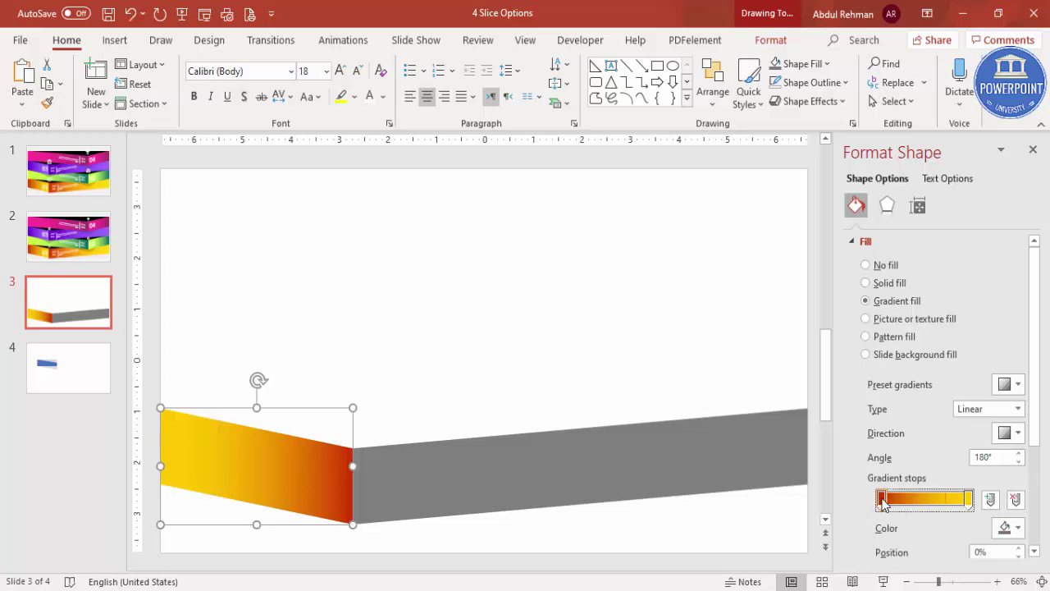
click(1005, 528)
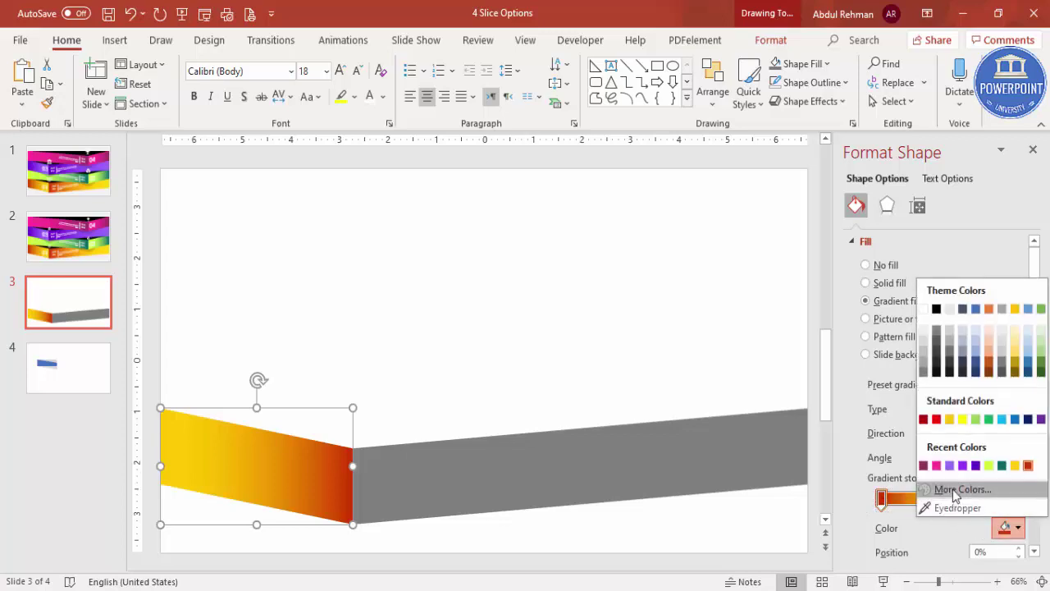
click(950, 488)
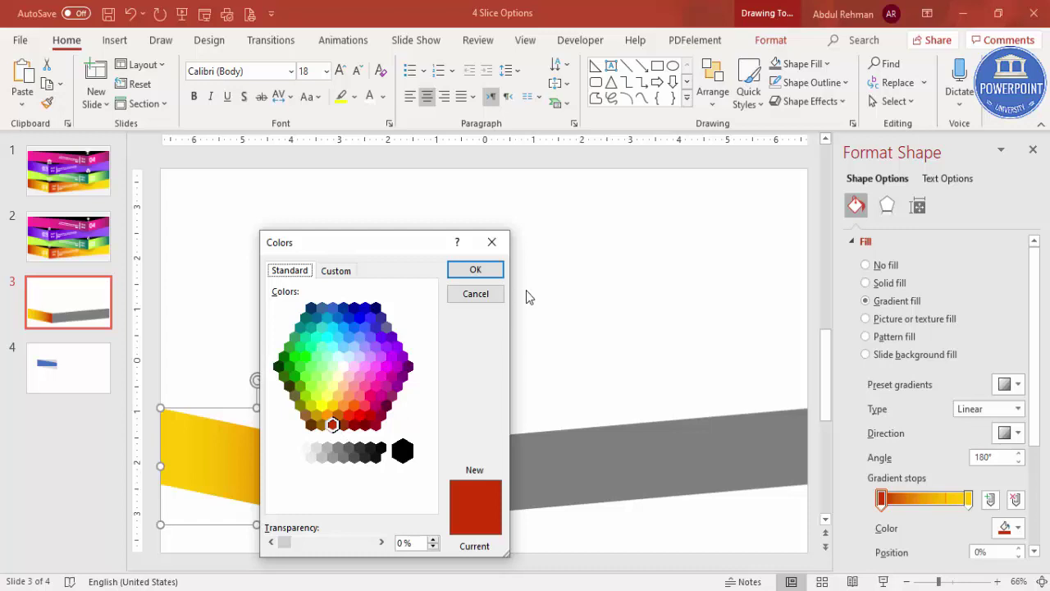
click(475, 270)
- Set the gradient's last stop to orange
click(969, 499)
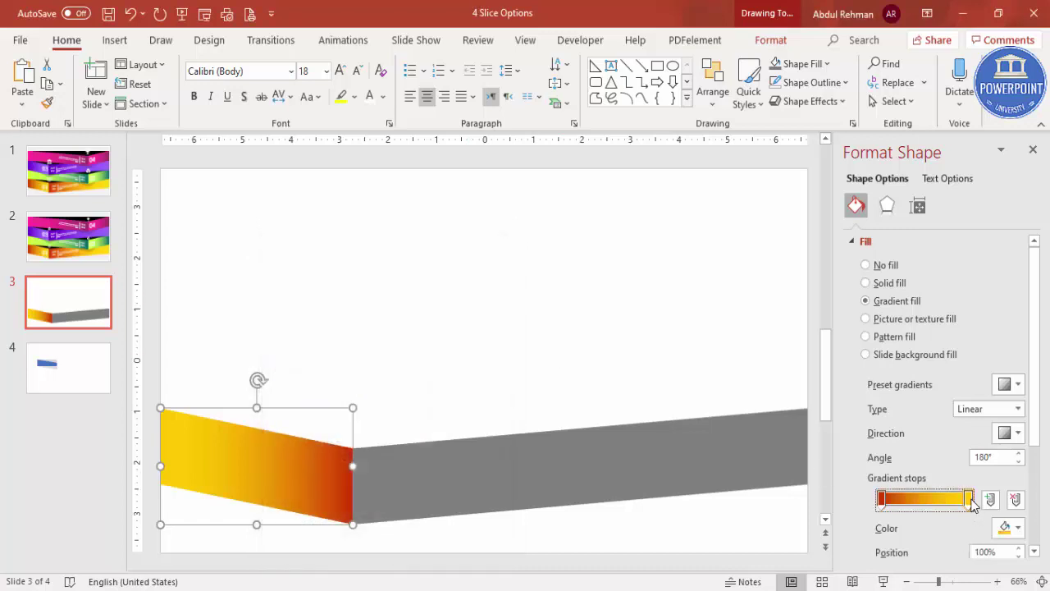
click(1006, 528)
click(949, 488)
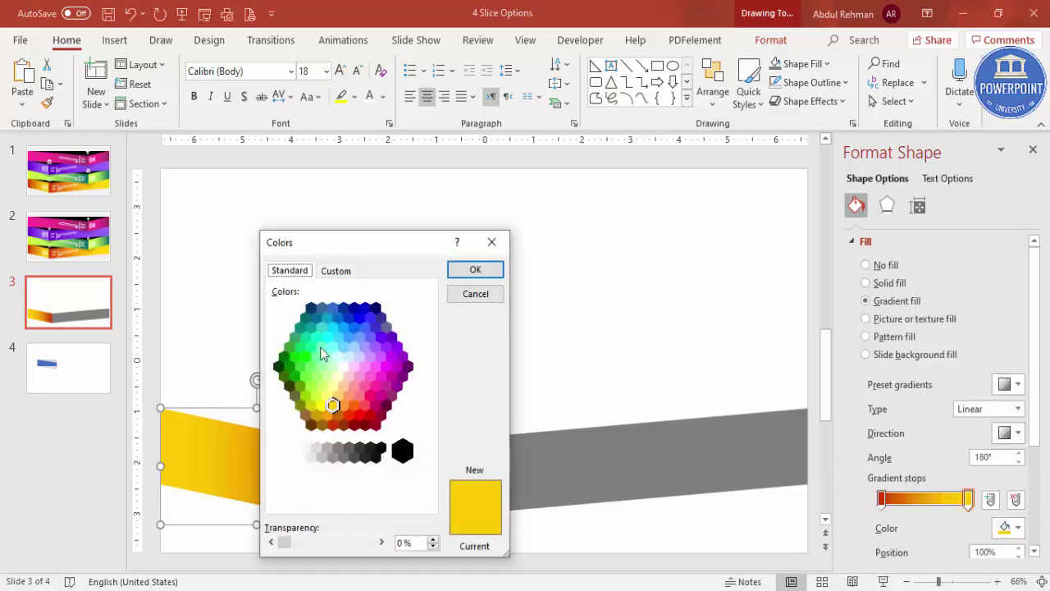
click(327, 412)
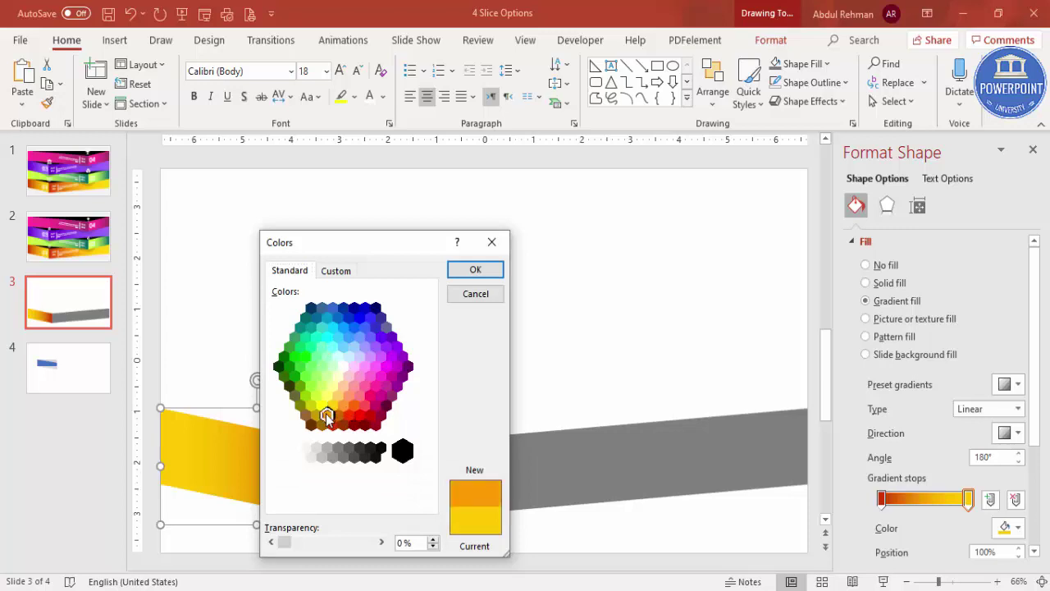
click(475, 269)
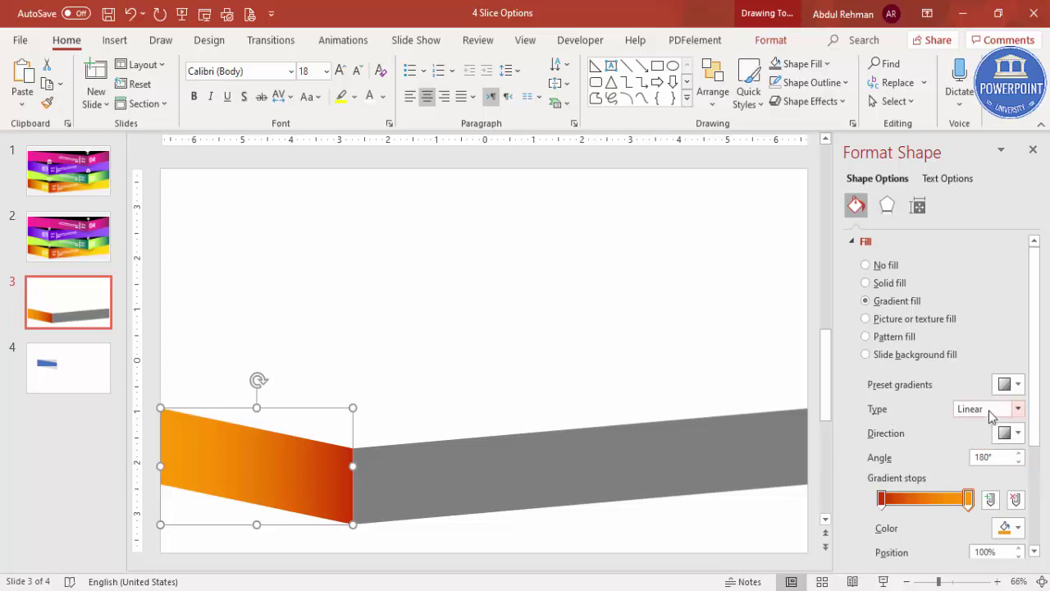
click(1009, 432)
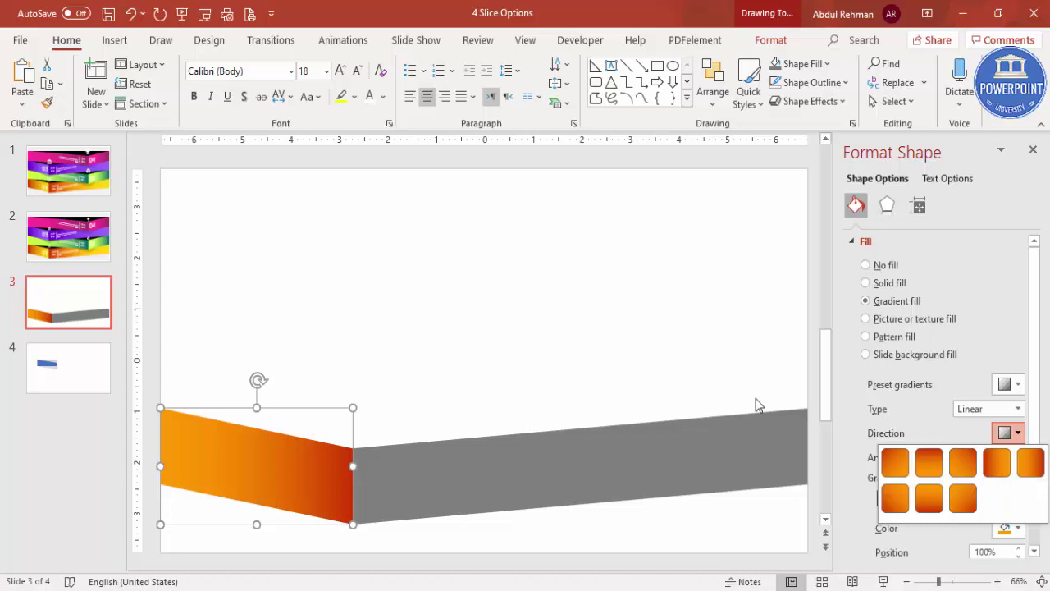
- Format-paint the orange gradient onto the grey band and reverse its gradient direction
click(46, 113)
click(428, 477)
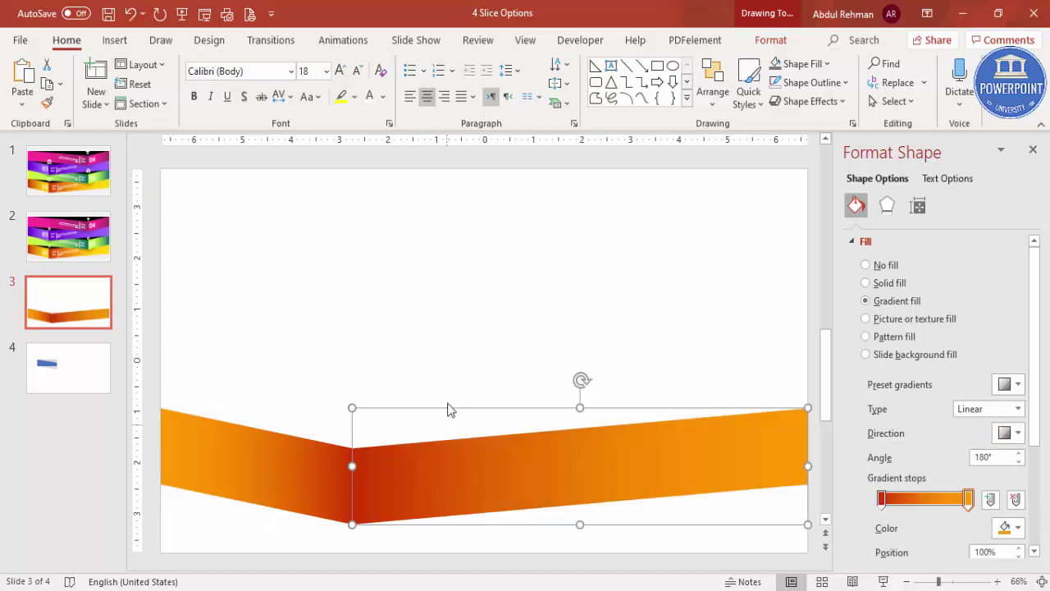
click(1017, 433)
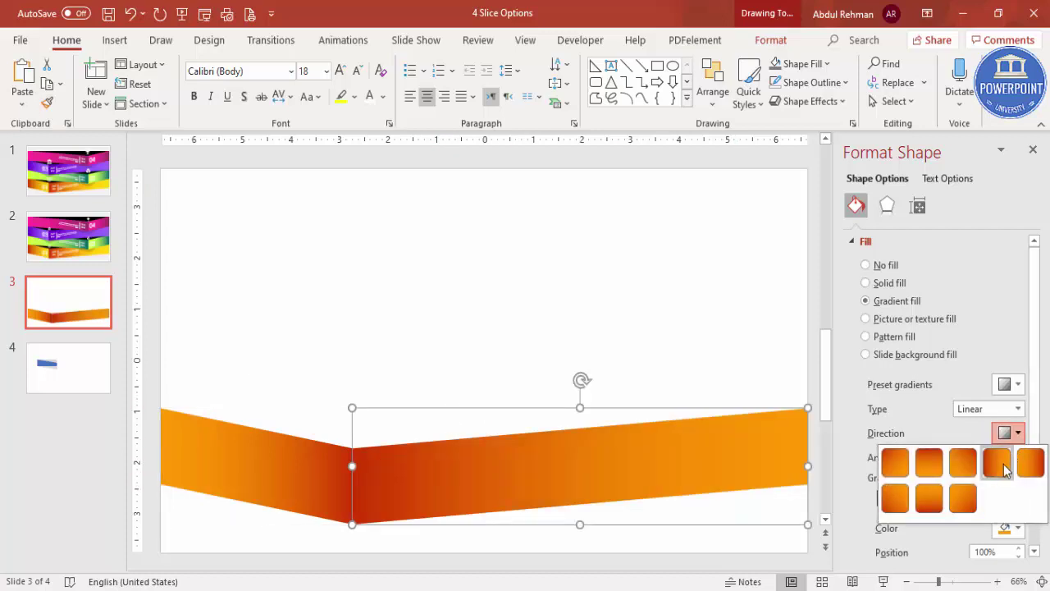
click(997, 463)
click(347, 399)
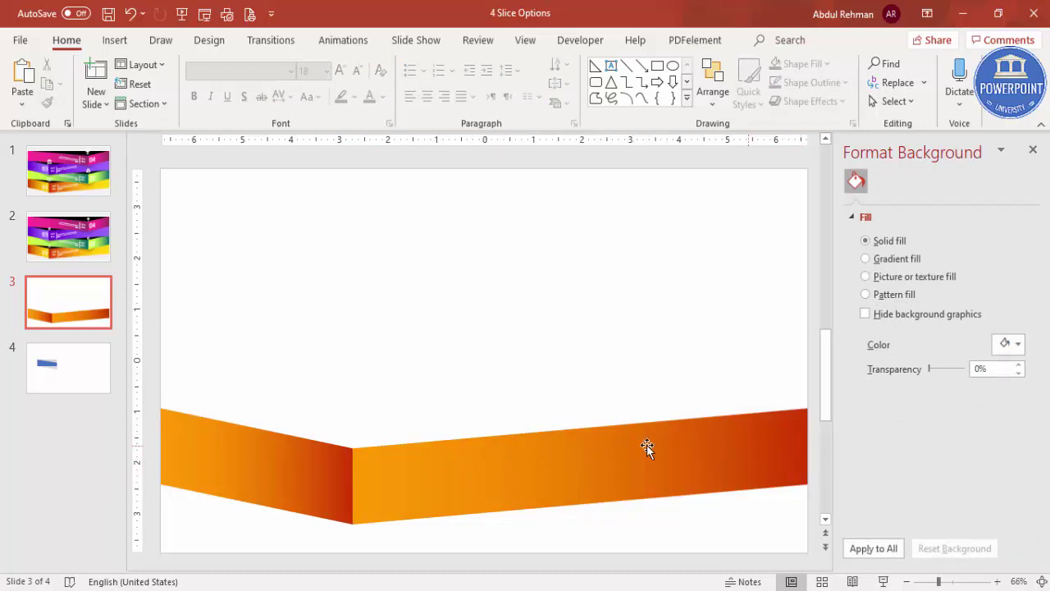
click(285, 455)
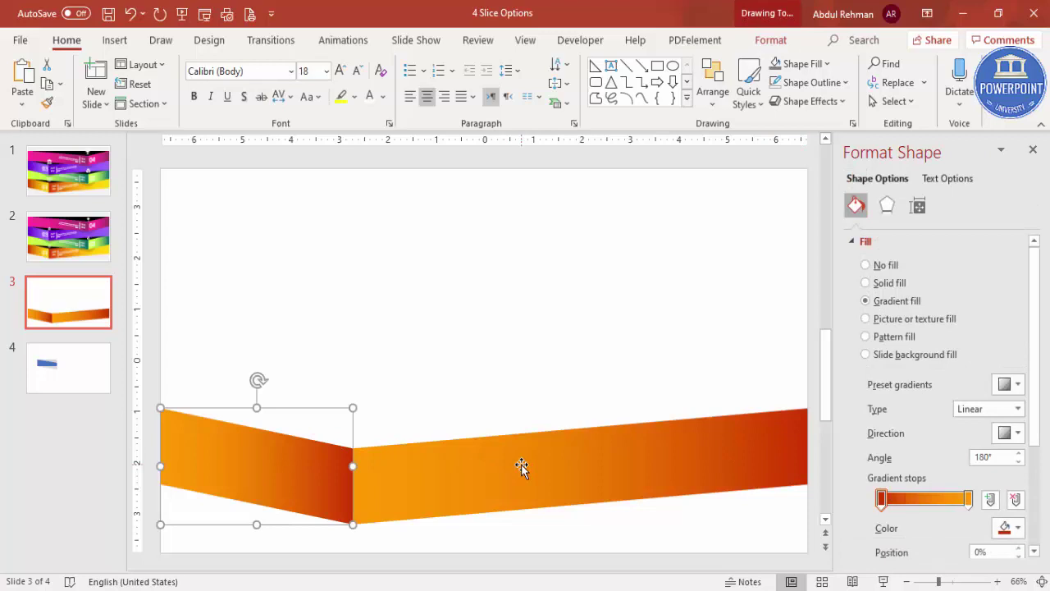
- Duplicate the orange ribbon above the original, mirror it horizontally, and lower it into place
shift+click(521, 463)
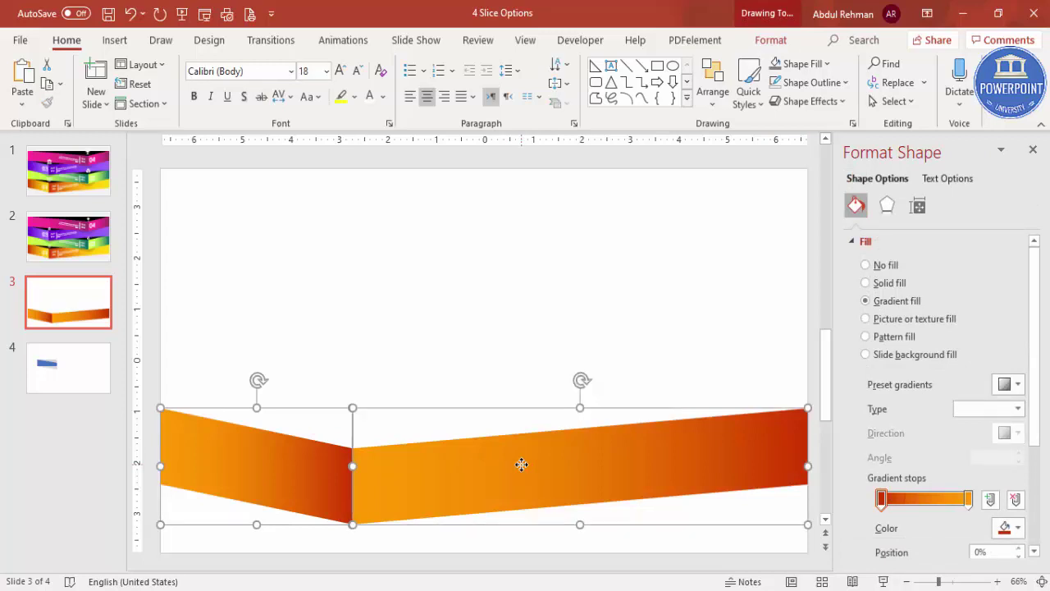
key(ctrl+g)
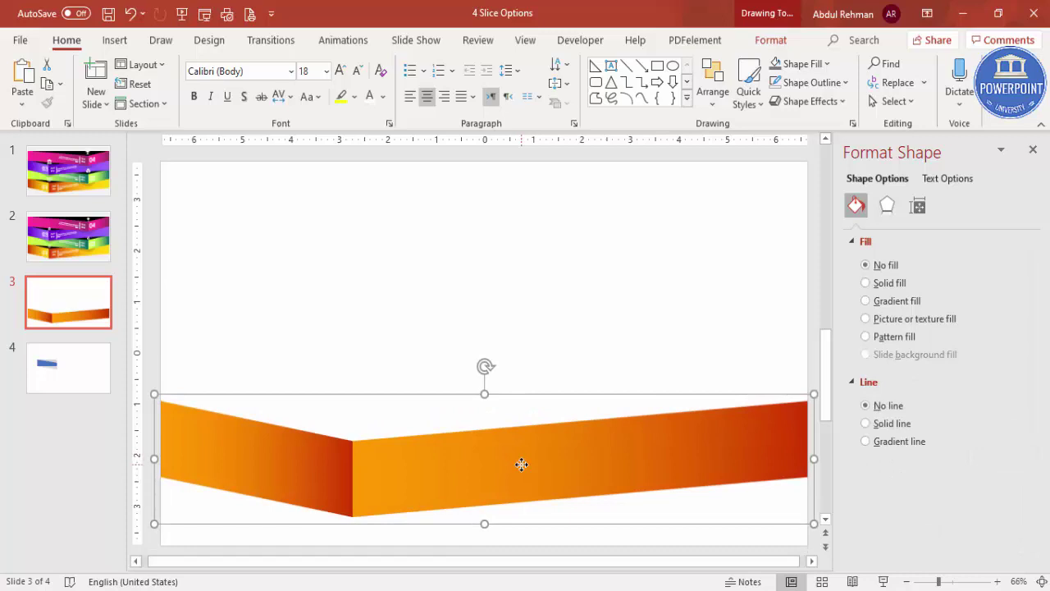
key(ctrl+z)
drag(443, 465, 437, 388)
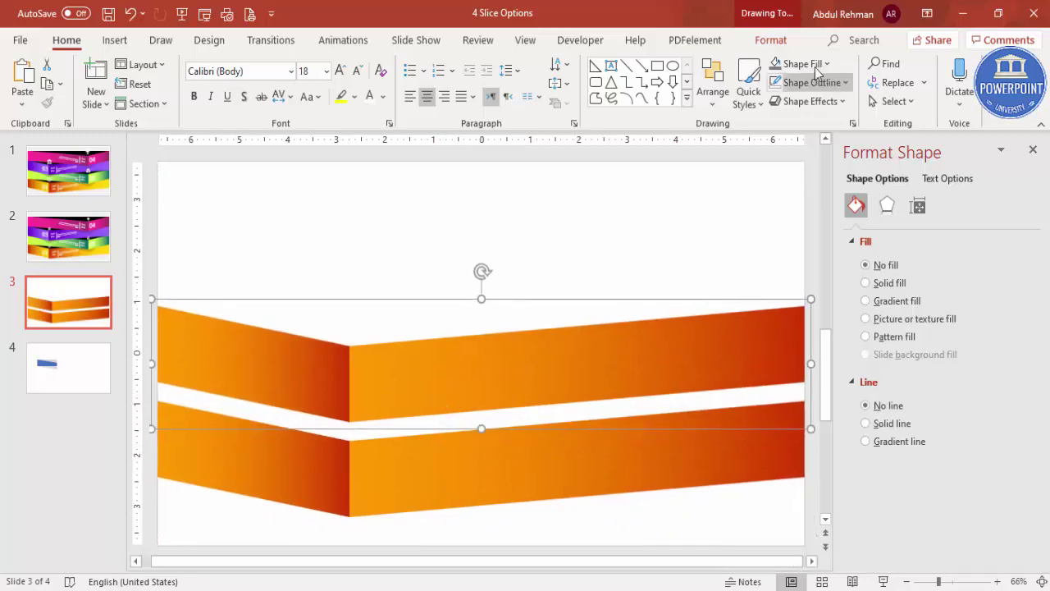
click(773, 40)
click(882, 103)
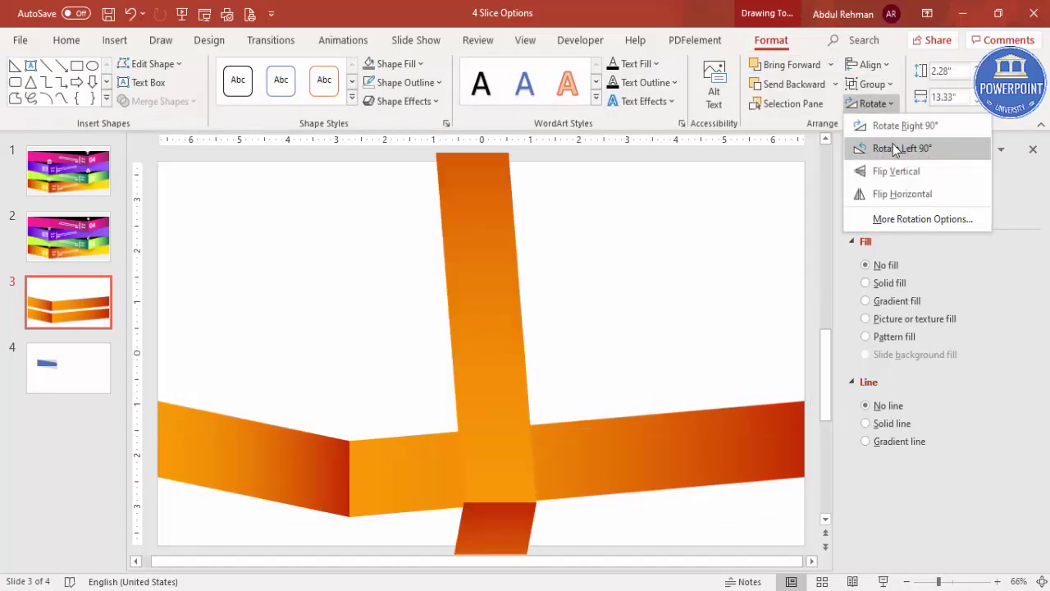
click(917, 192)
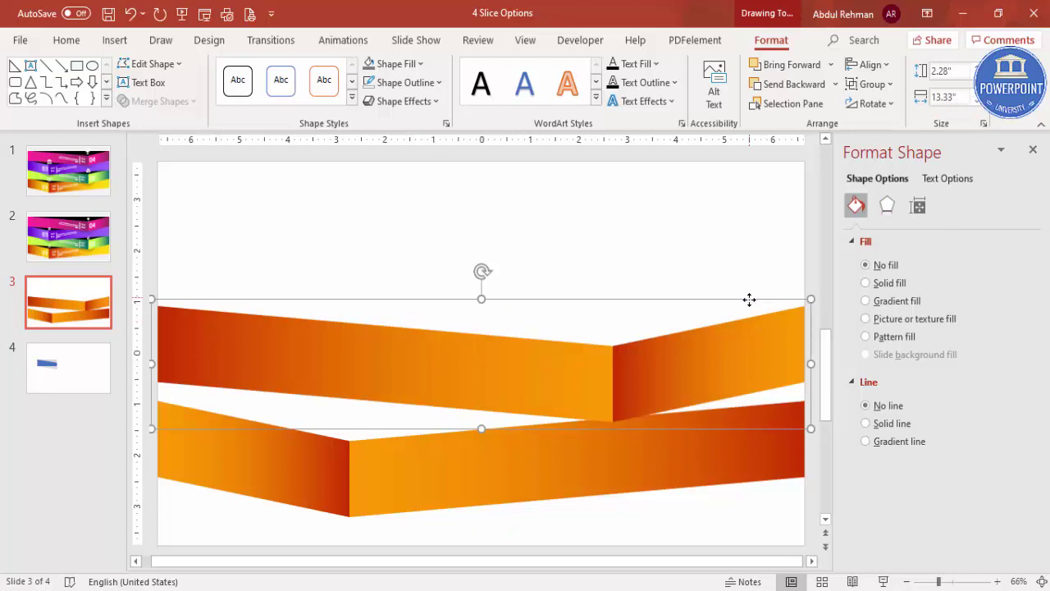
drag(749, 300, 748, 327)
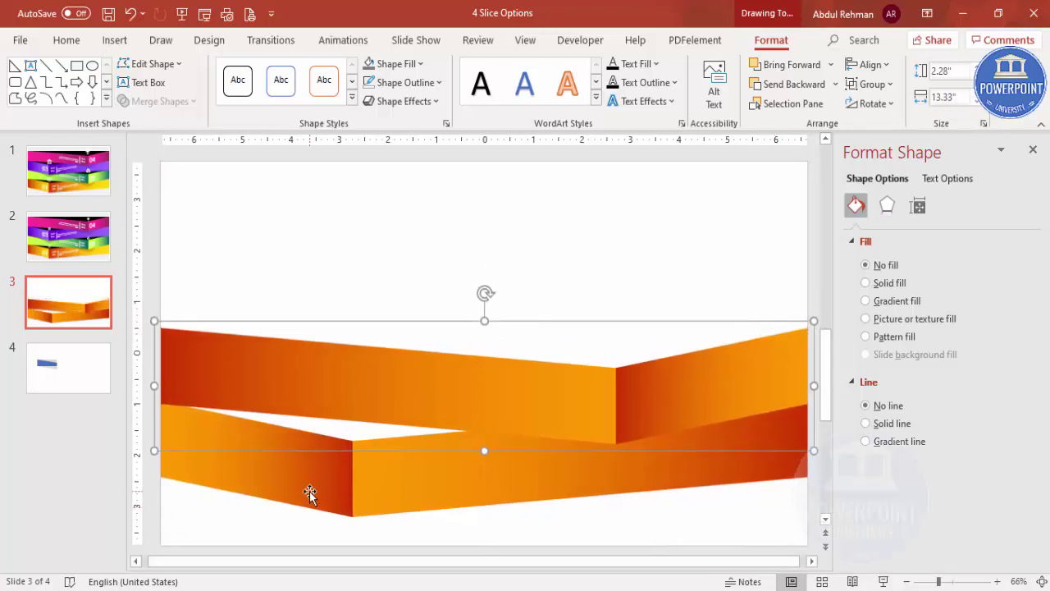
- Recolor the upper-left panel's gradient stops to dark teal and bright teal
shift+click(540, 393)
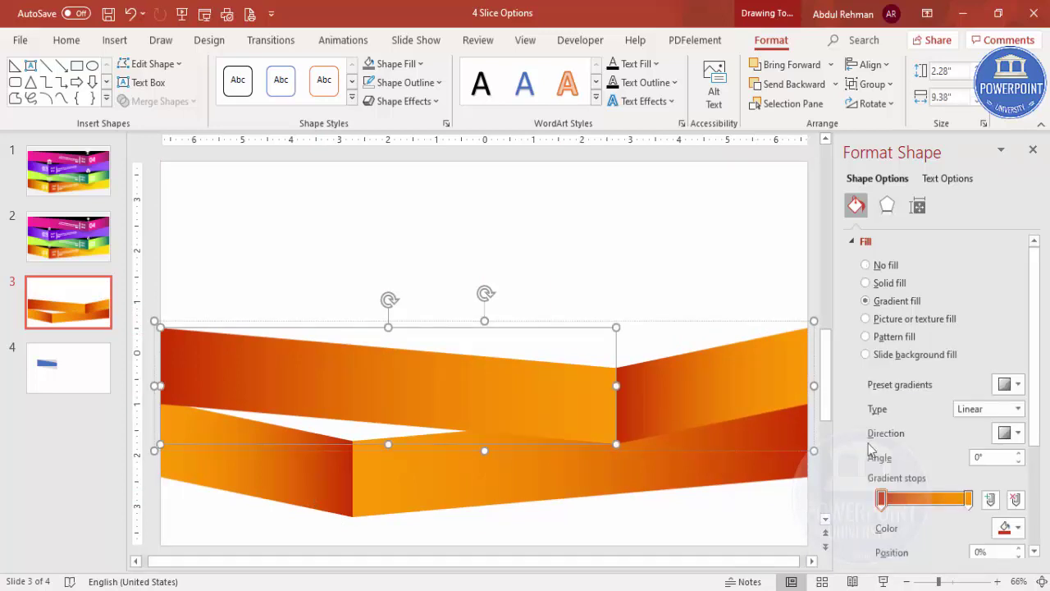
click(1008, 527)
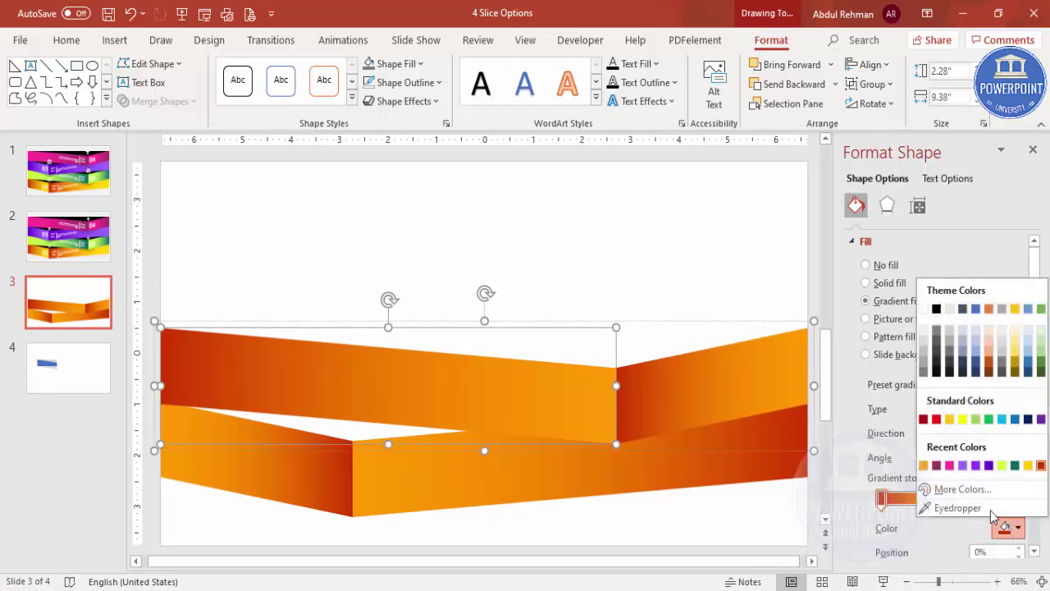
click(945, 491)
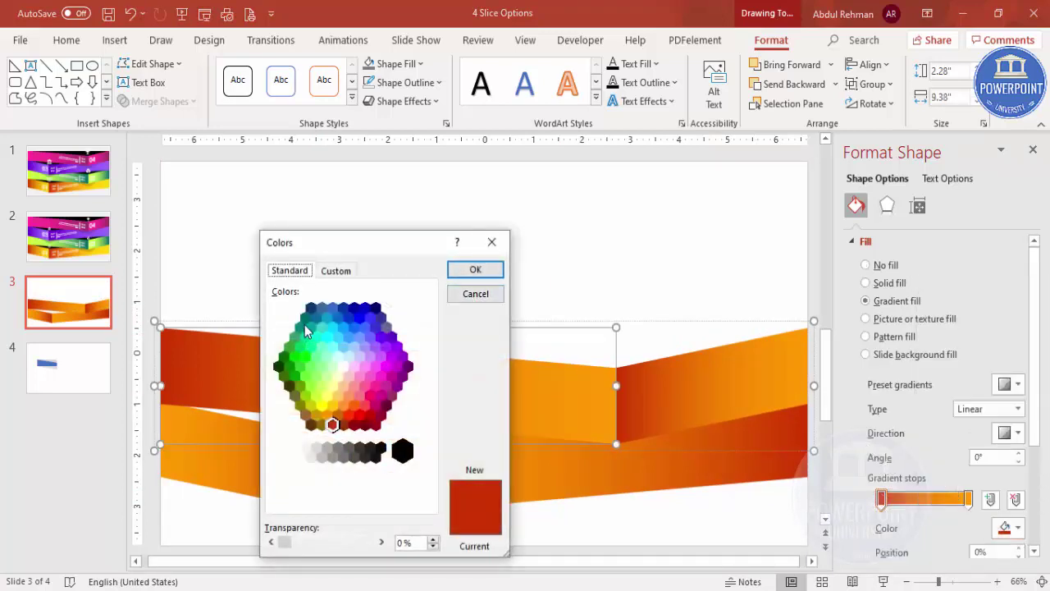
click(305, 329)
click(476, 270)
click(967, 500)
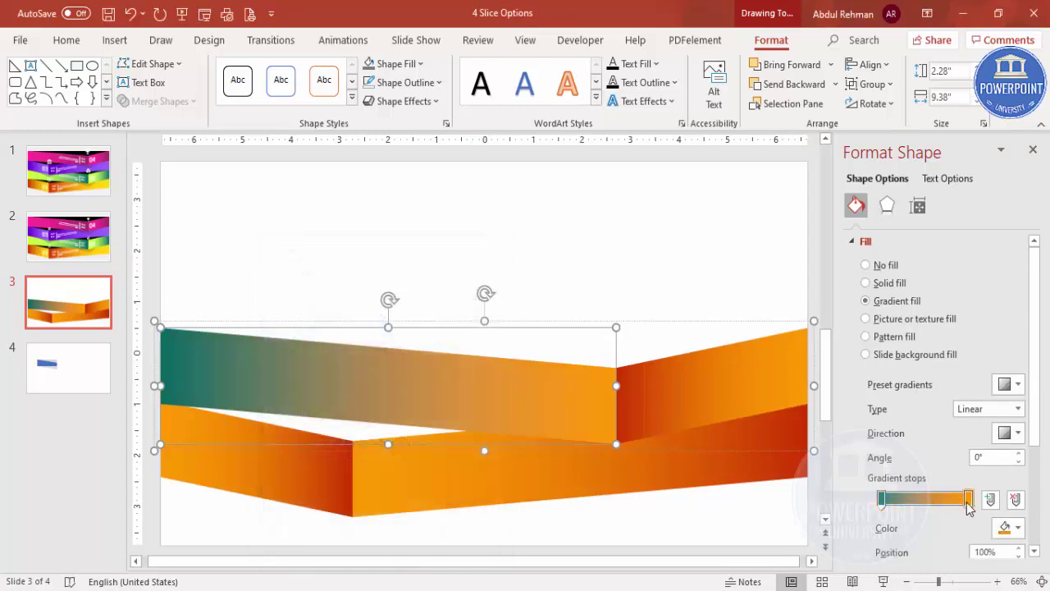
click(1009, 527)
click(948, 489)
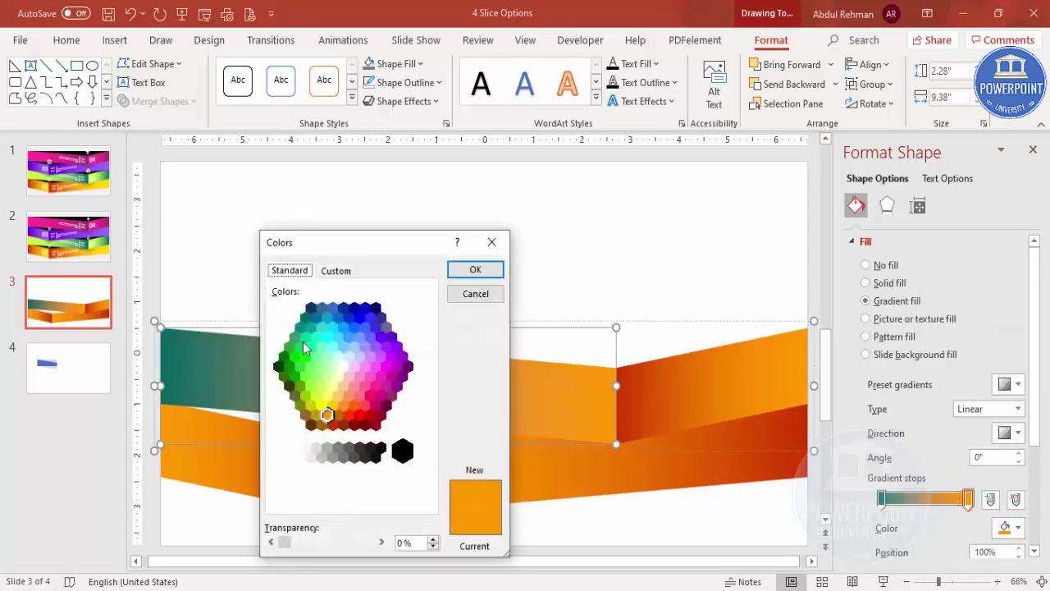
click(306, 337)
click(475, 270)
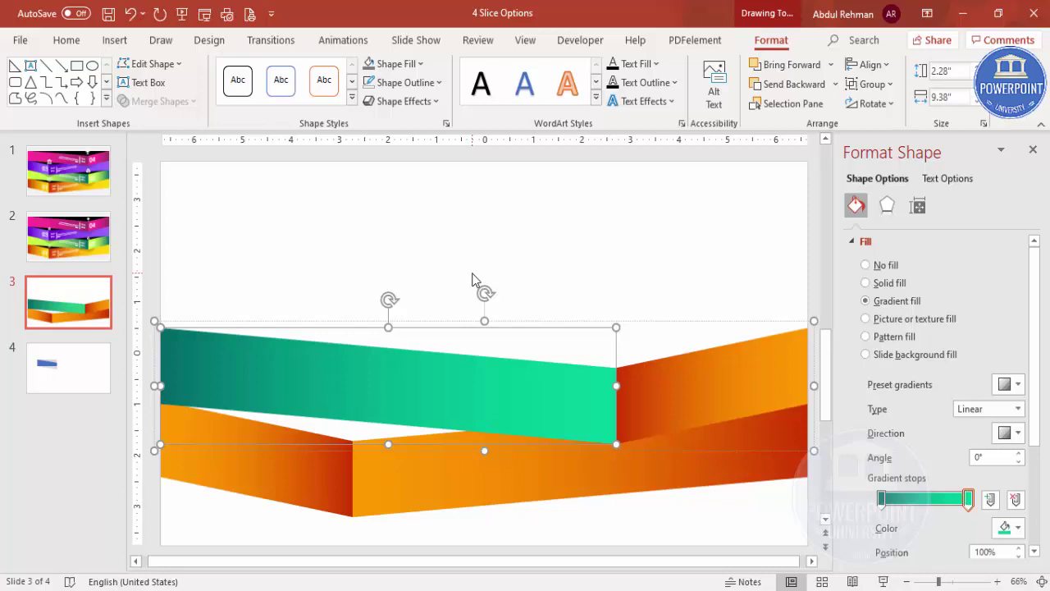
- Format-paint the teal gradient onto the upper-right panel and reverse its direction to 180°
click(66, 40)
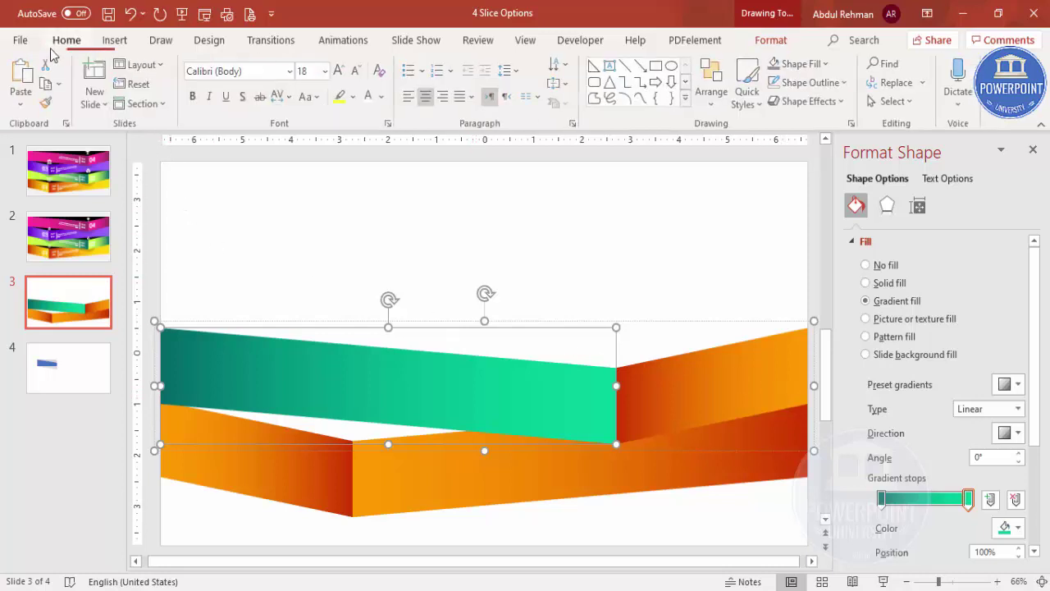
click(47, 103)
click(686, 386)
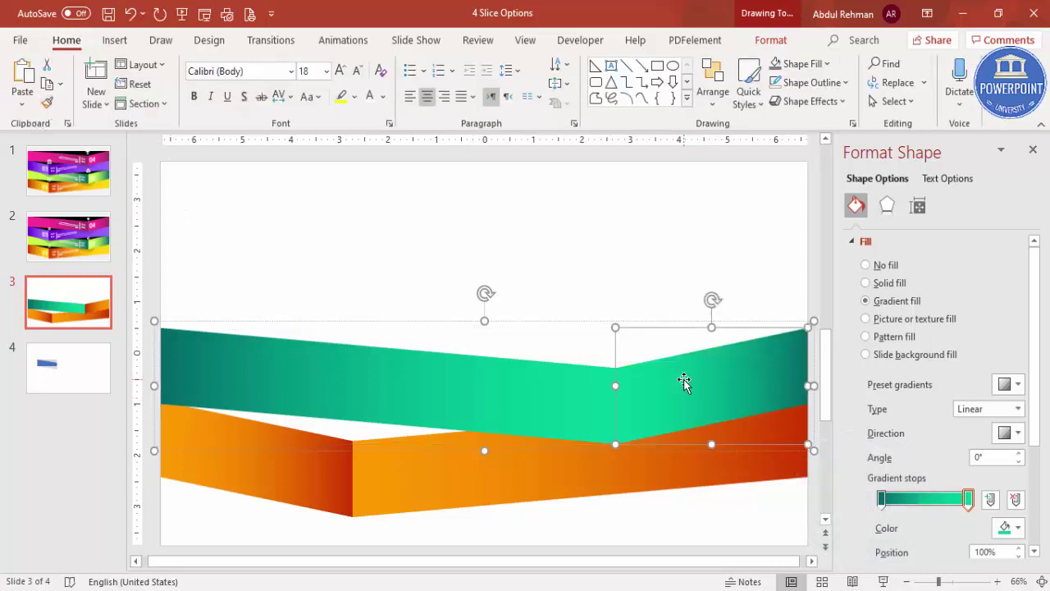
click(1018, 432)
click(1029, 463)
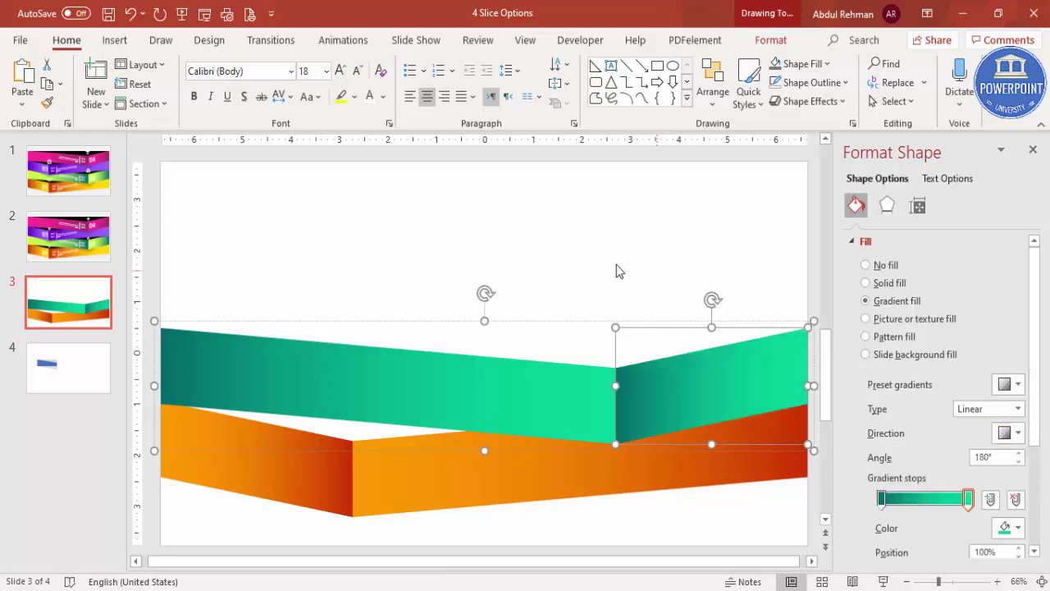
click(578, 285)
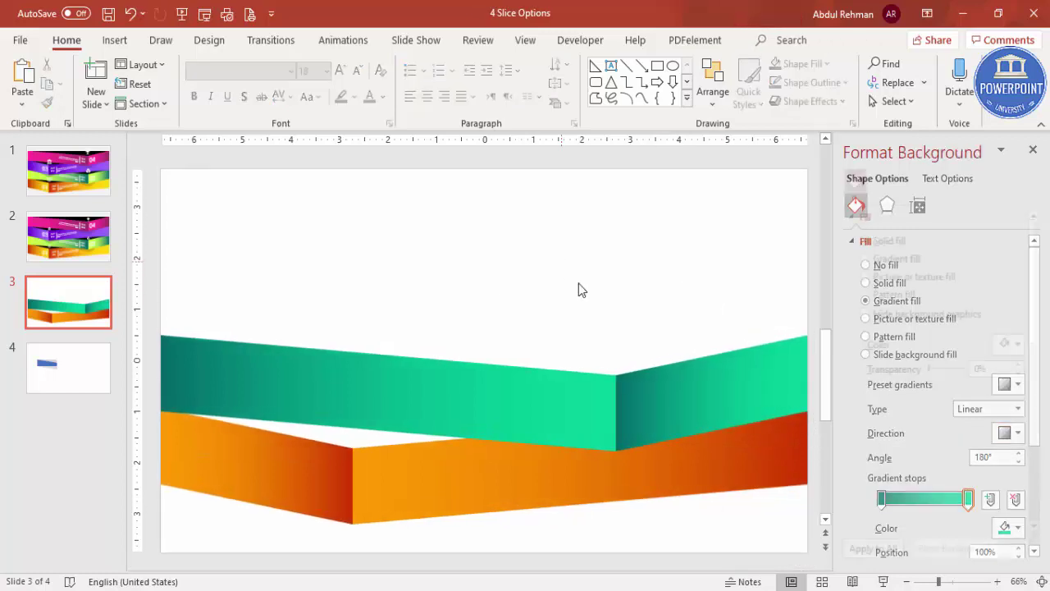
- Copy the orange ribbon above the teal band and the teal ribbon to the top, aligned
click(369, 451)
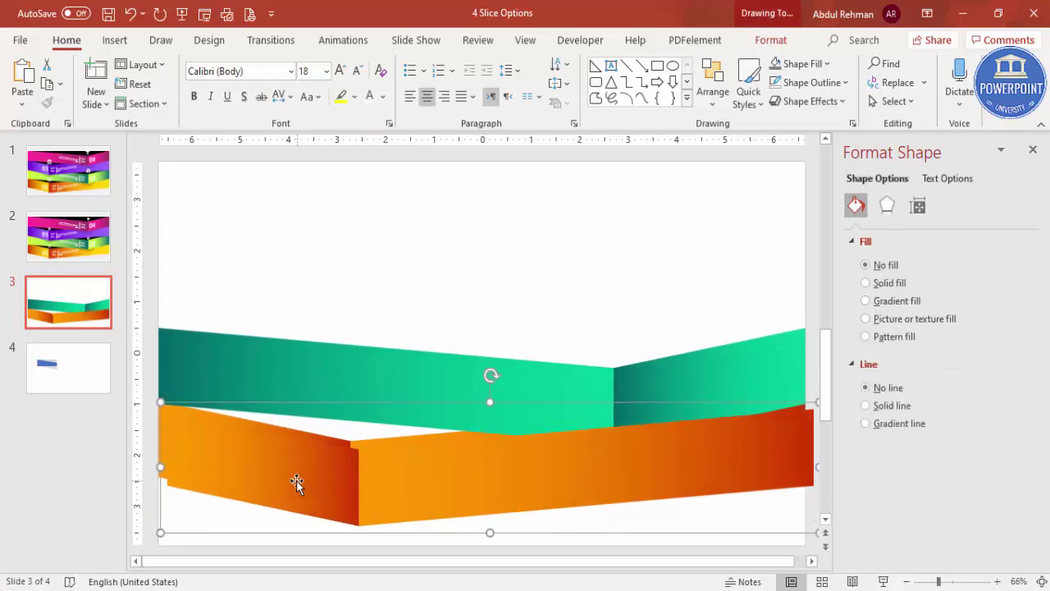
drag(296, 480, 288, 337)
click(520, 407)
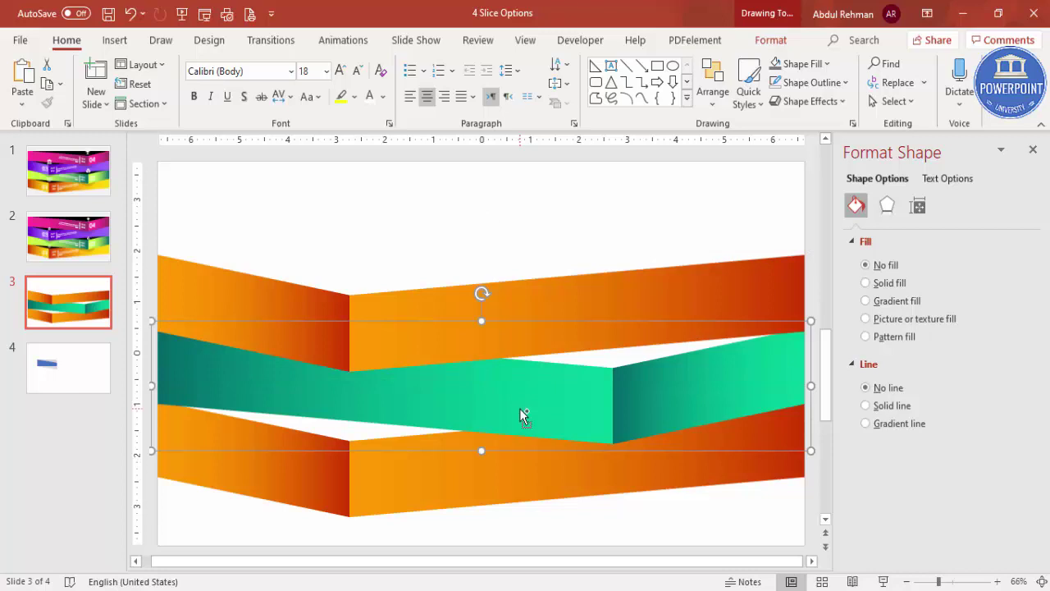
drag(521, 414, 499, 313)
drag(516, 250, 517, 244)
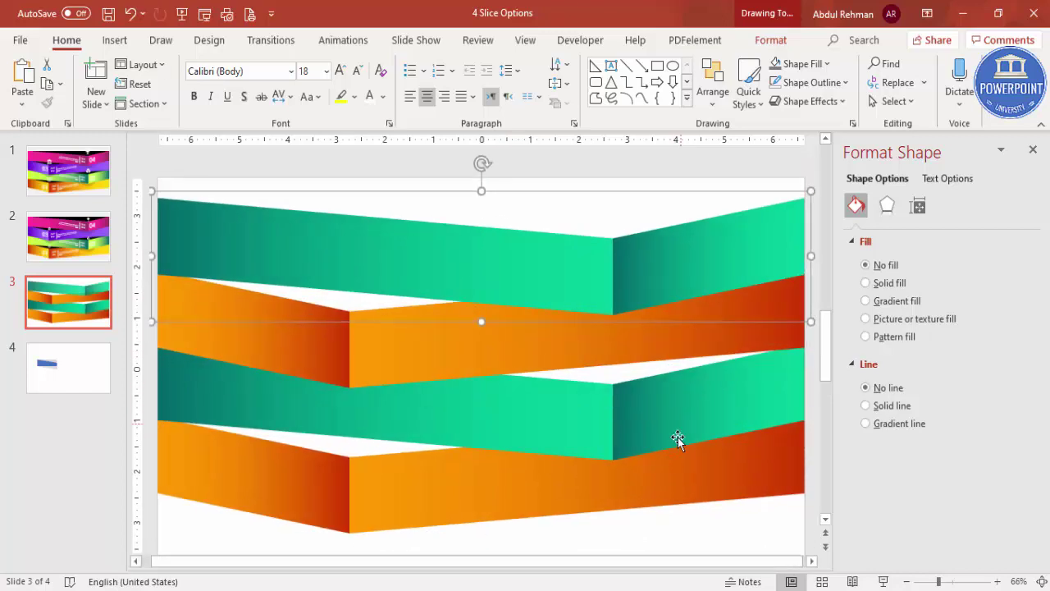
click(656, 525)
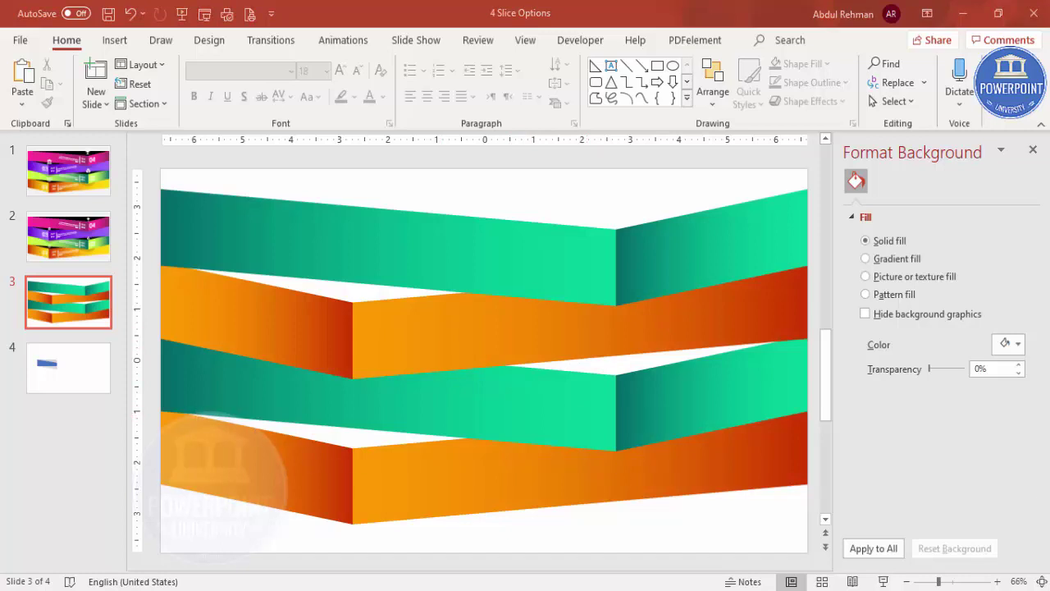
- Draw an outline-free black rectangle over the lower-left ribbon and send it to the back
click(116, 41)
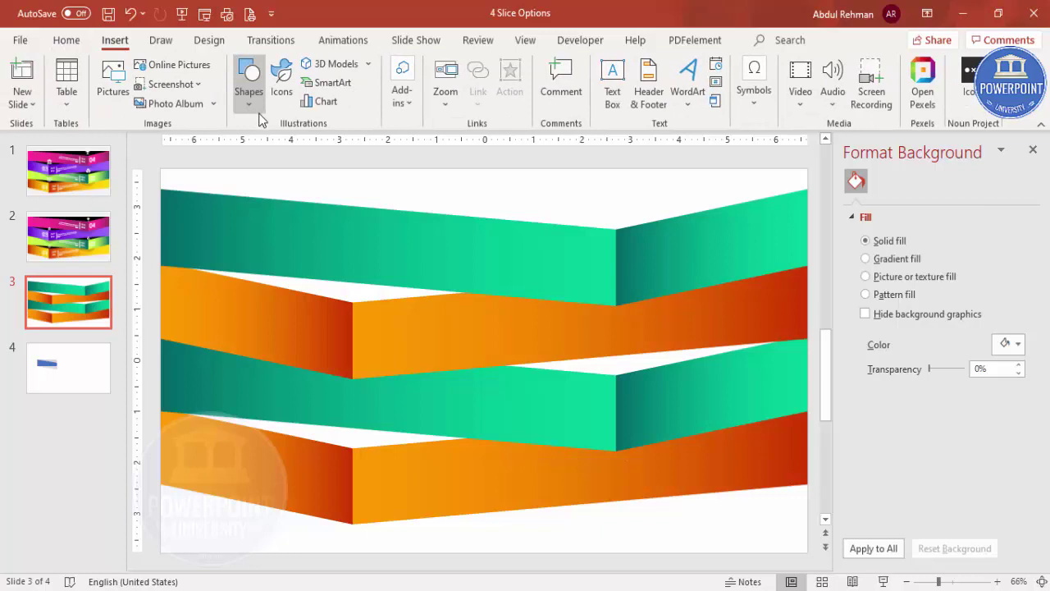
click(248, 94)
click(242, 259)
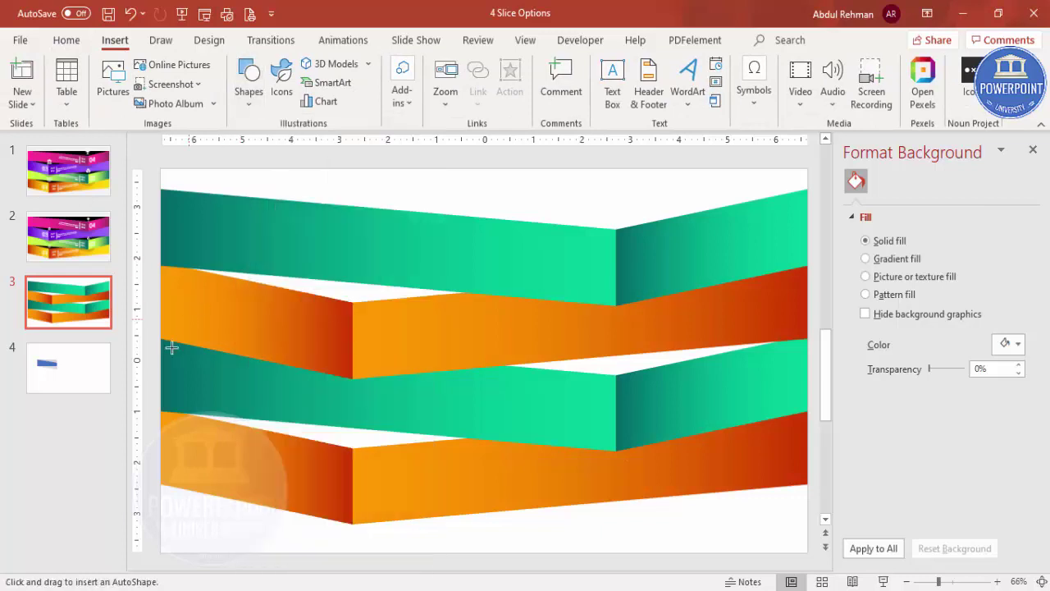
drag(161, 408, 511, 473)
click(410, 84)
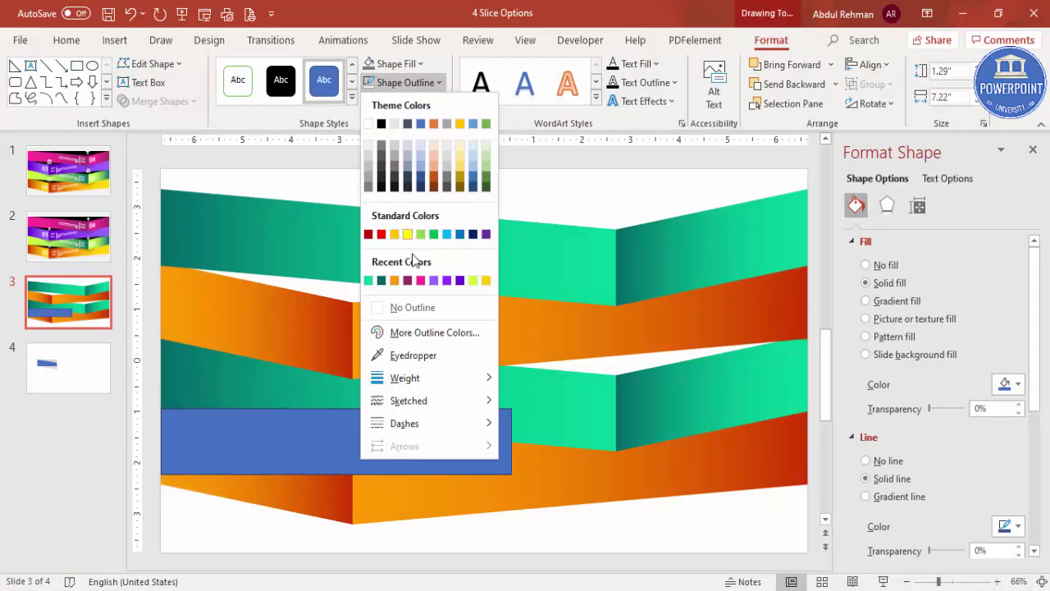
click(395, 305)
click(402, 66)
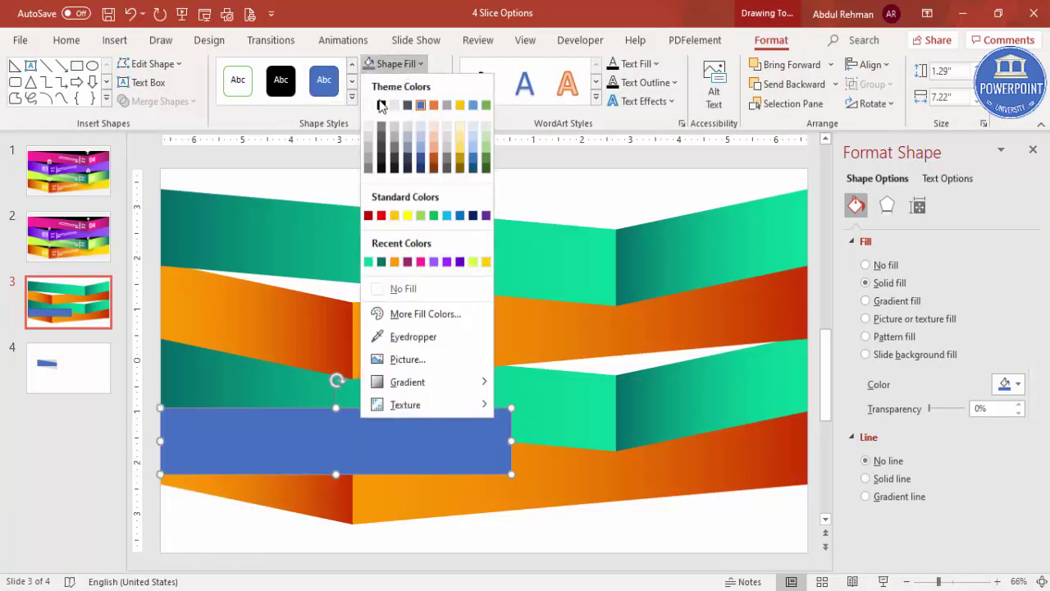
click(381, 105)
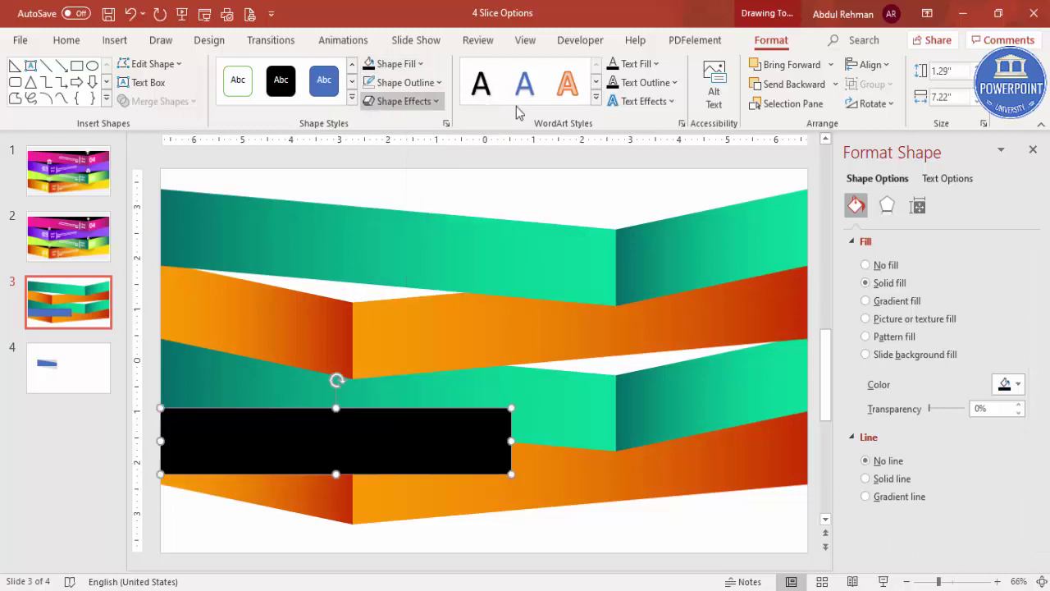
click(835, 83)
click(802, 129)
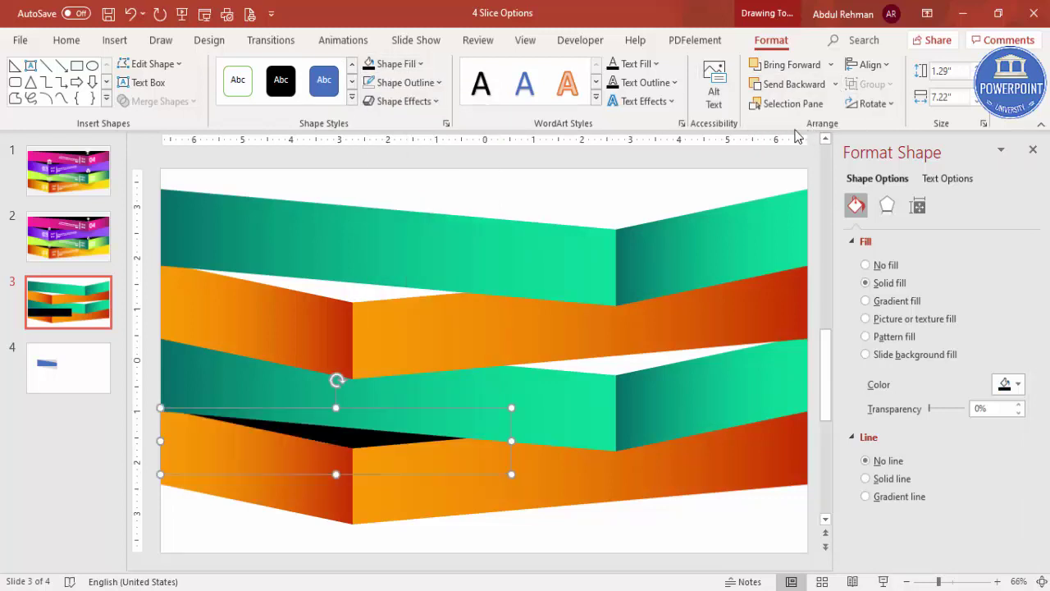
- Copy black rectangles to the middle-right and upper-left folds, each sent behind the ribbons
drag(361, 448, 651, 363)
click(836, 84)
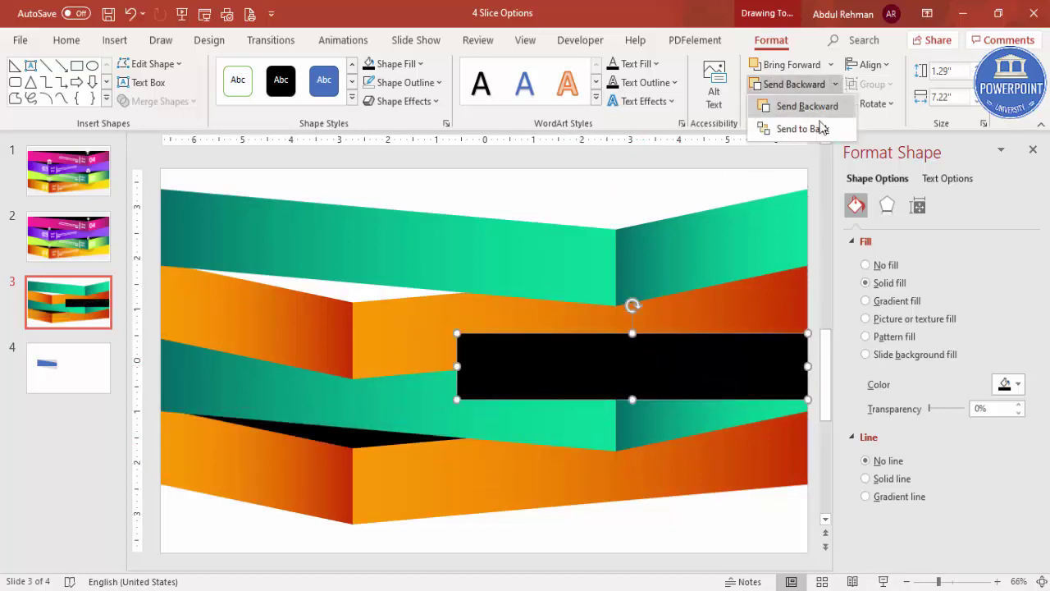
click(800, 127)
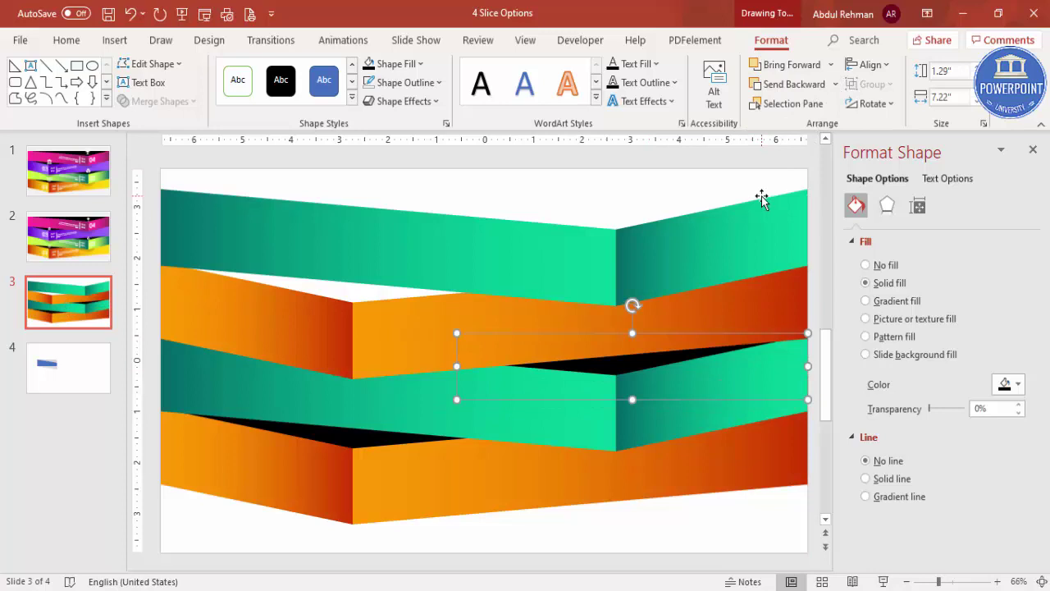
key(ctrl+z)
drag(703, 366, 323, 292)
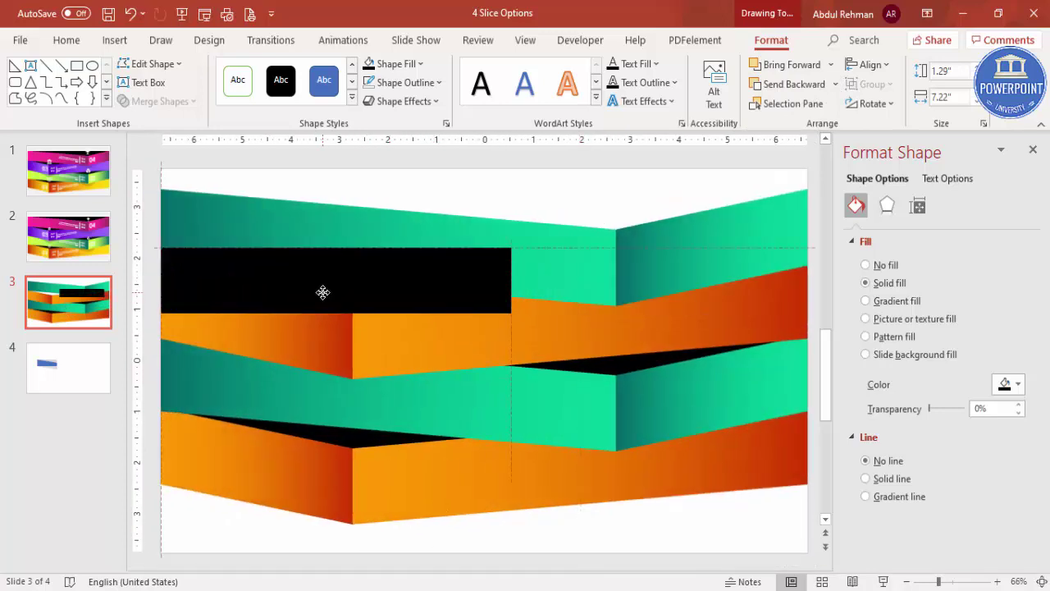
click(833, 83)
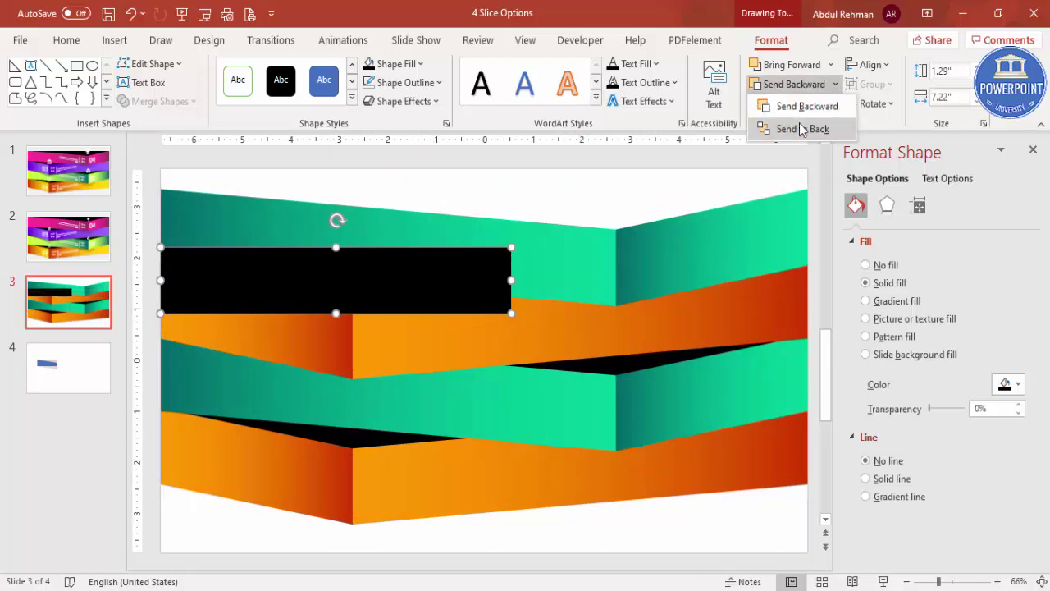
click(802, 129)
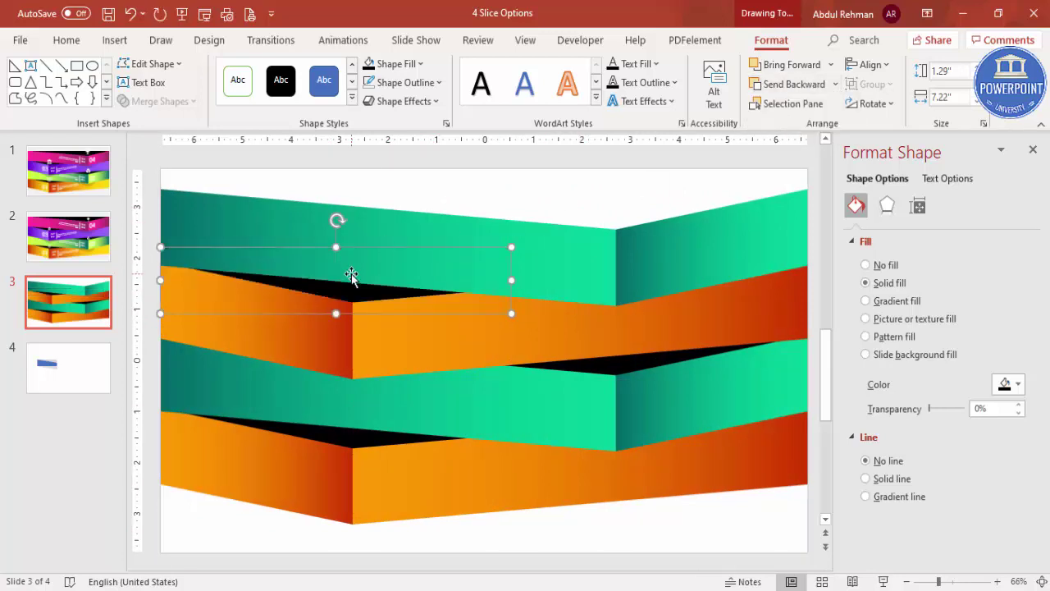
- Stretch the top black rectangle to 13.33" wide and send it behind the top ribbon
mouse_move(352, 274)
mouse_down()
mouse_move(290, 268)
mouse_move(560, 274)
mouse_move(598, 235)
mouse_move(596, 222)
mouse_up()
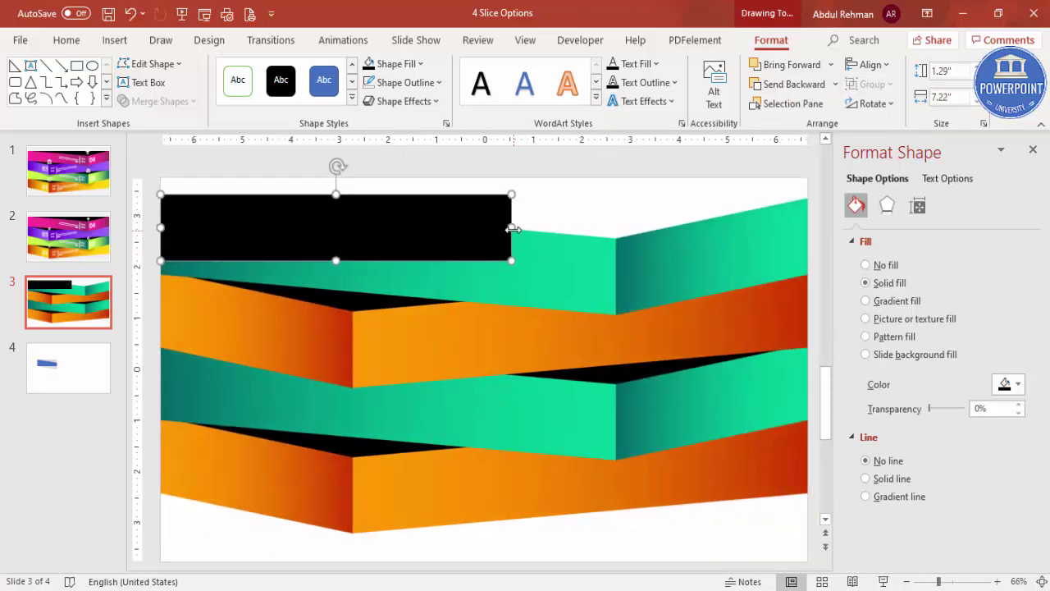
drag(511, 228, 808, 221)
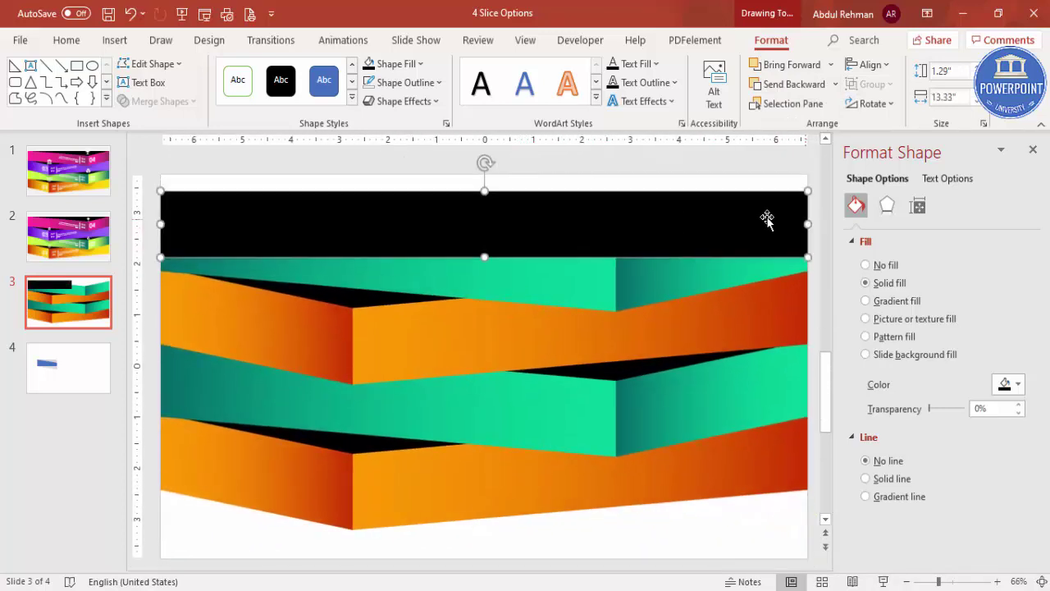
click(835, 84)
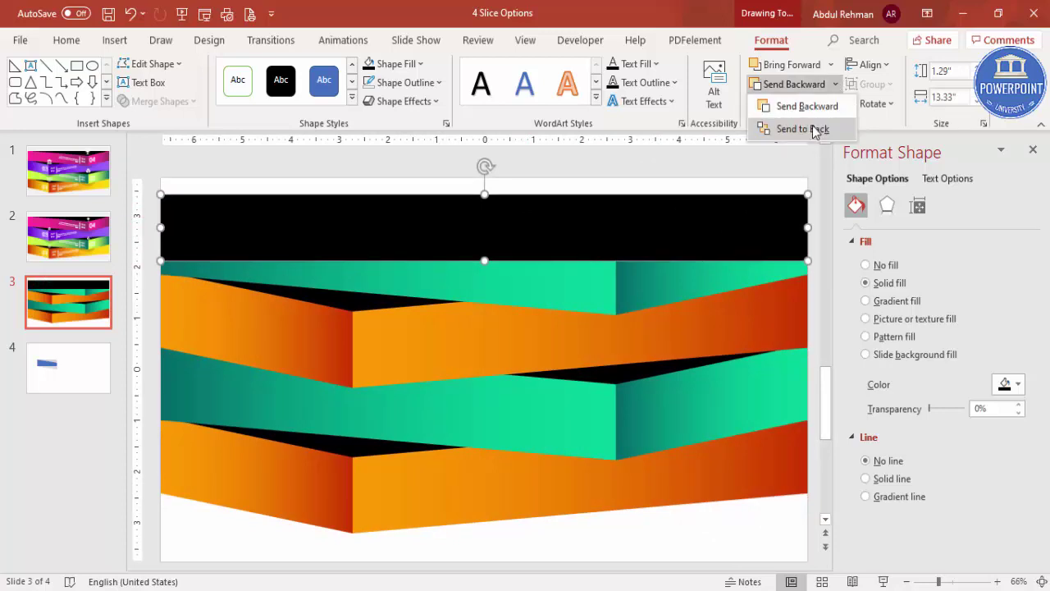
click(802, 129)
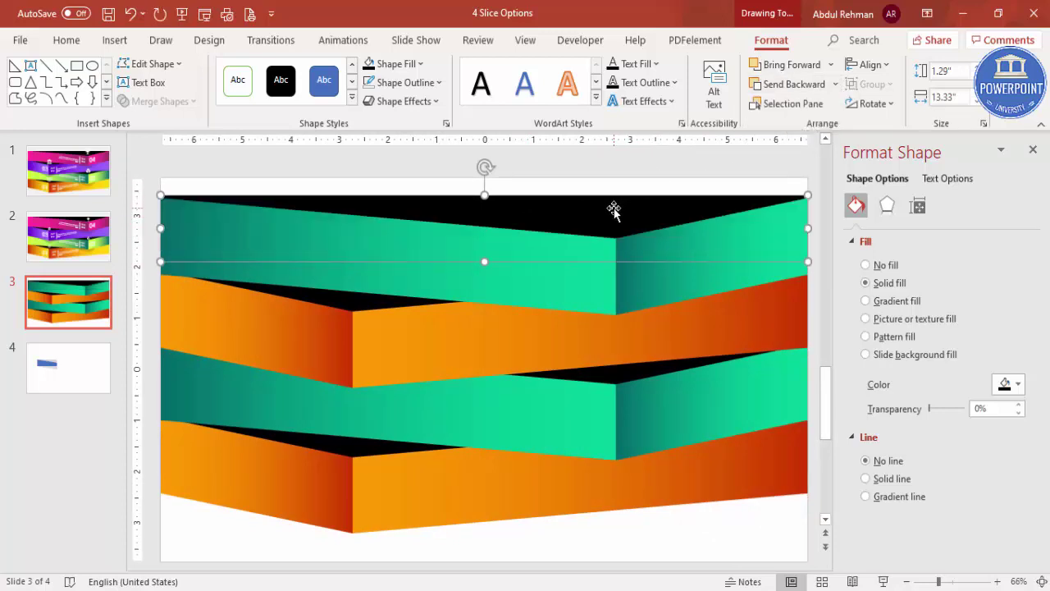